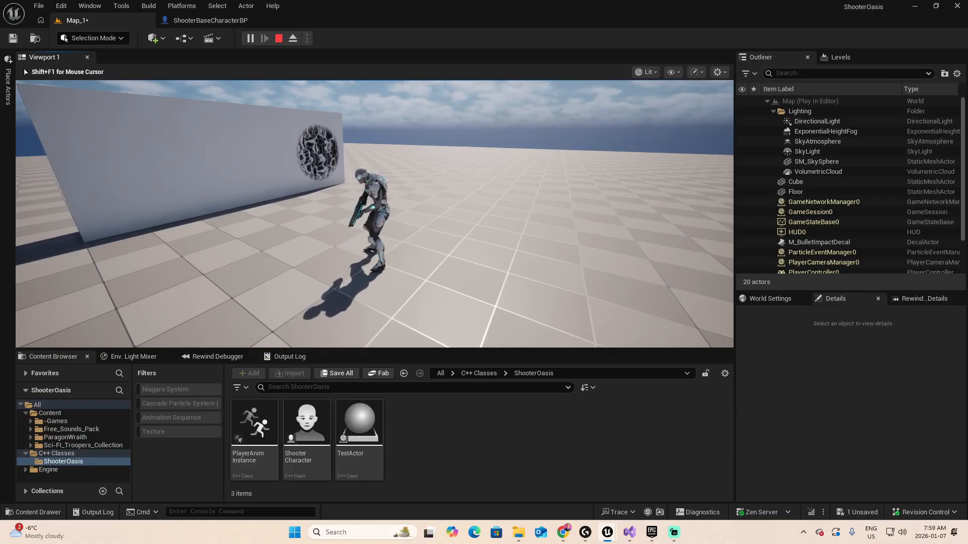
Stop the play session and open the Niagara folder under -Games > Assets.
{"action": "key", "text": "Escape"}
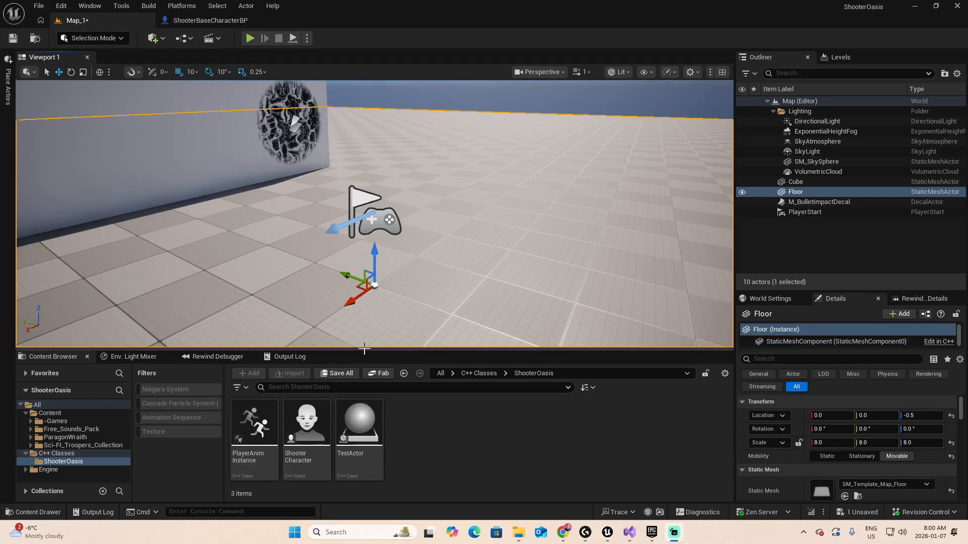
{"action": "left_click_drag", "start_coordinate": [369, 350], "coordinate": [353, 311]}
{"action": "left_click", "coordinate": [52, 386]}
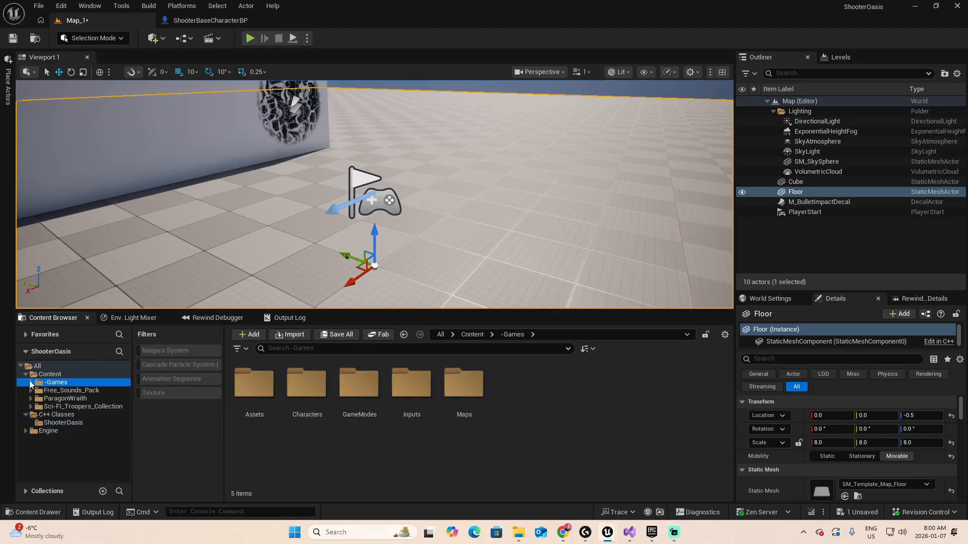
{"action": "left_click", "coordinate": [31, 382]}
{"action": "left_click", "coordinate": [36, 391]}
{"action": "left_click", "coordinate": [65, 406]}
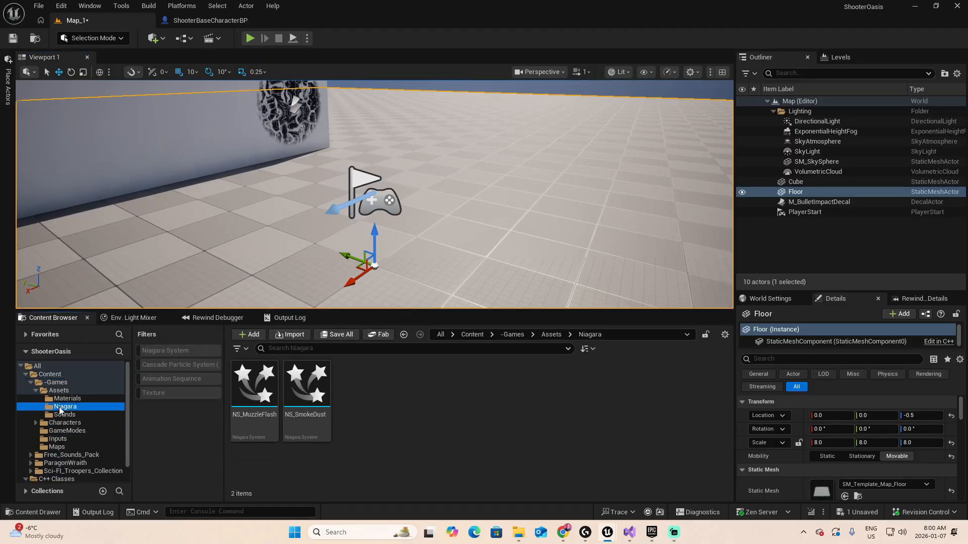
Create a folder named NS_BeamTrail inside the Niagara folder and open it.
{"action": "right_click", "coordinate": [376, 410]}
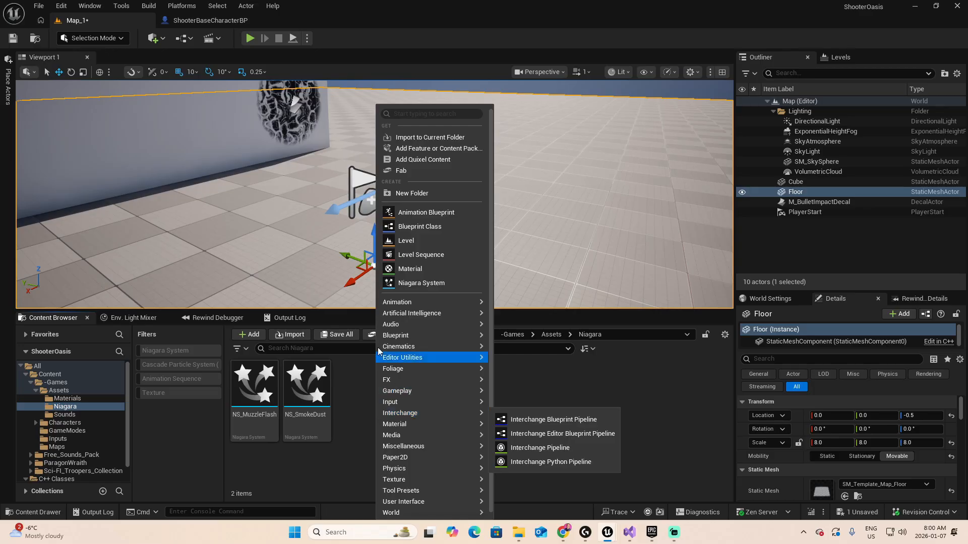
{"action": "left_click", "coordinate": [412, 193]}
{"action": "type", "text": "NS_Beam"}
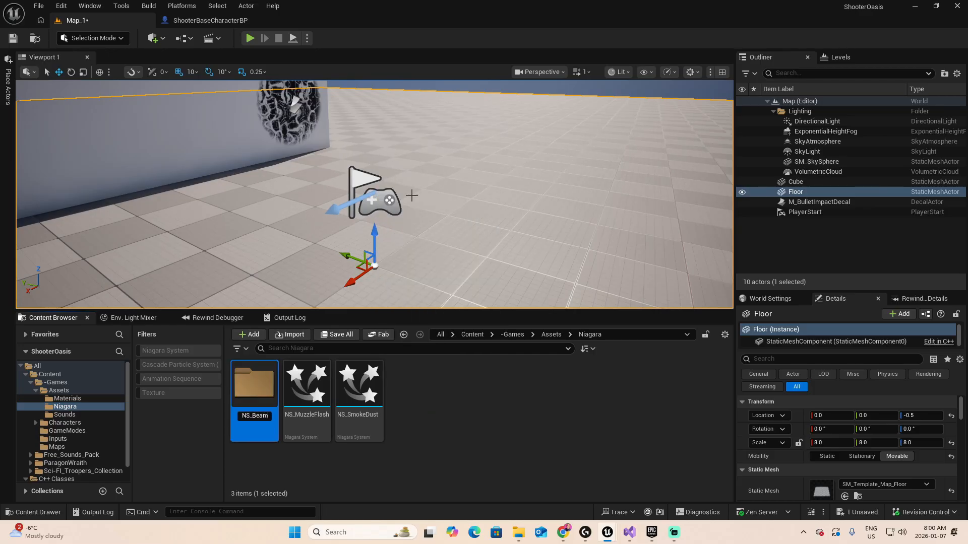
{"action": "type", "text": "Trail"}
{"action": "key", "text": "Return"}
{"action": "double_click", "coordinate": [262, 389]}
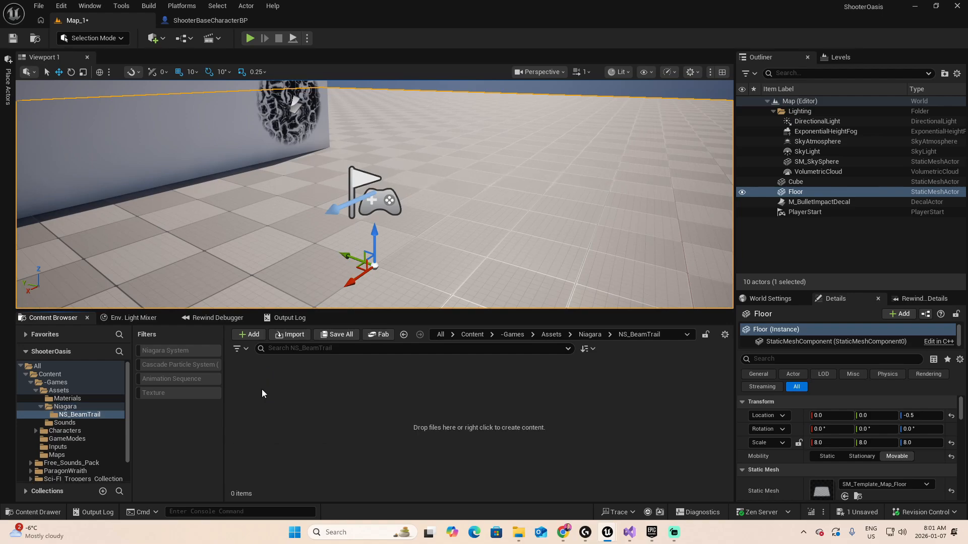
Create a Niagara System based on the SimpleSpriteBurst emitter, name it NS_BulletBeam, and open it for editing.
{"action": "right_click", "coordinate": [372, 413]}
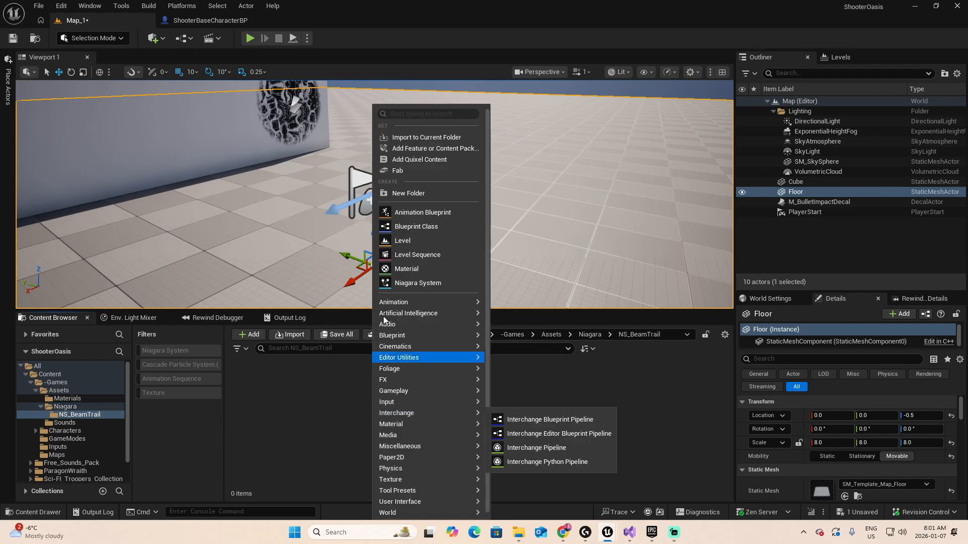
{"action": "left_click", "coordinate": [413, 285]}
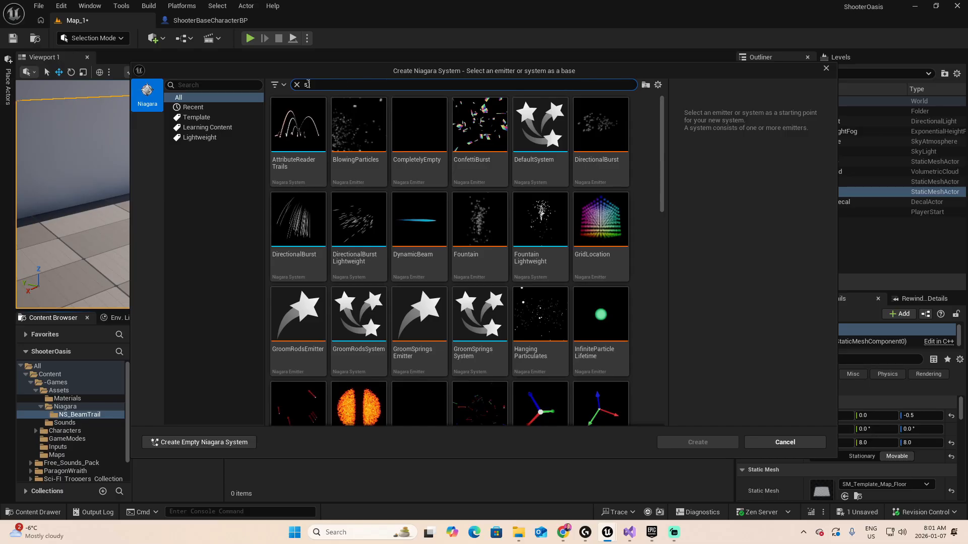
{"action": "type", "text": "simplespritebu"}
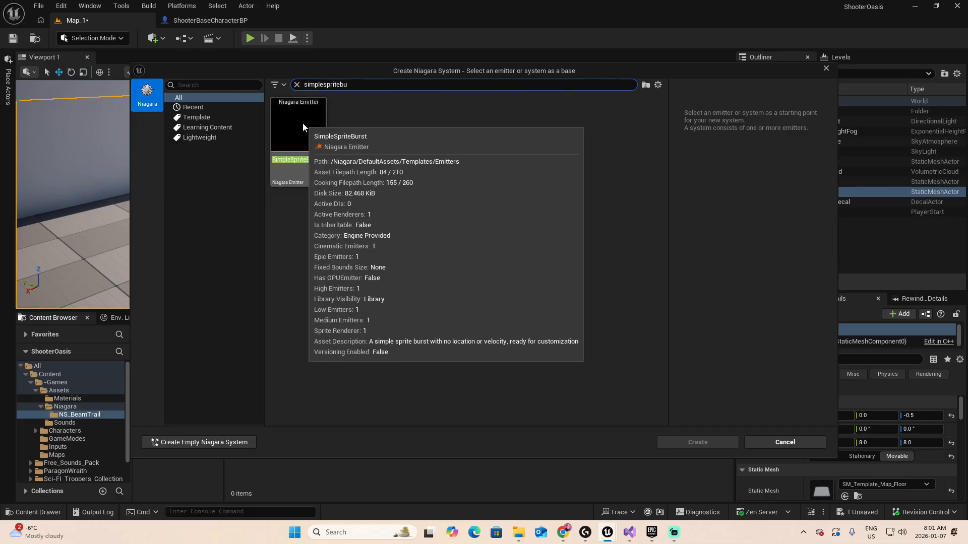
{"action": "left_click", "coordinate": [302, 122]}
{"action": "left_click", "coordinate": [696, 443]}
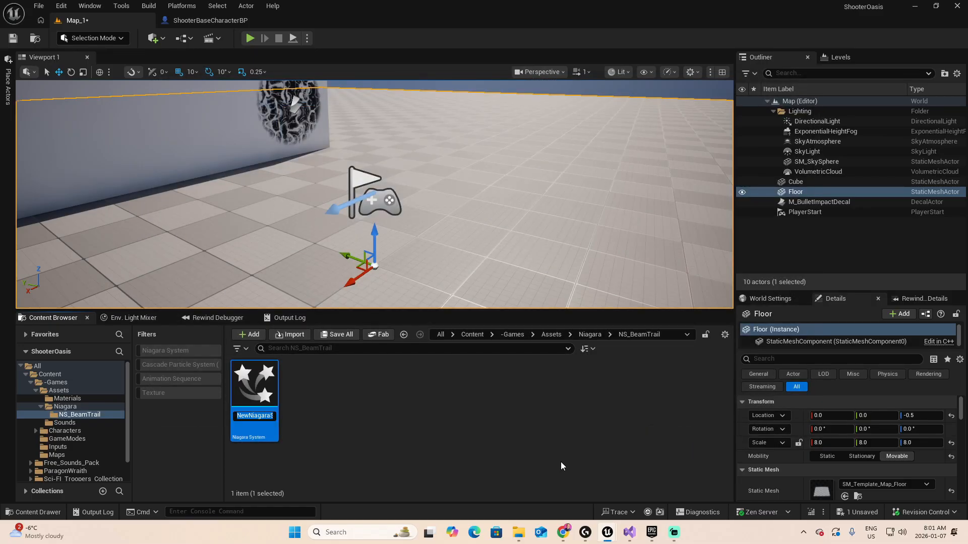
{"action": "type", "text": "NS_BulletBeam"}
{"action": "key", "text": "Return"}
{"action": "double_click", "coordinate": [263, 389]}
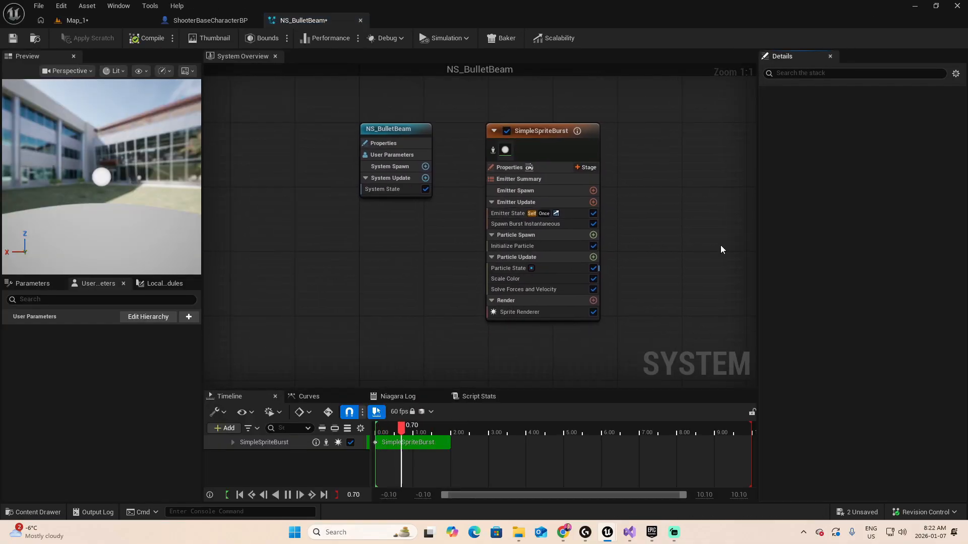
Delete the Sprite Renderer and the Solve Forces and Velocity module from the SimpleSpriteBurst emitter.
{"action": "left_click", "coordinate": [548, 316]}
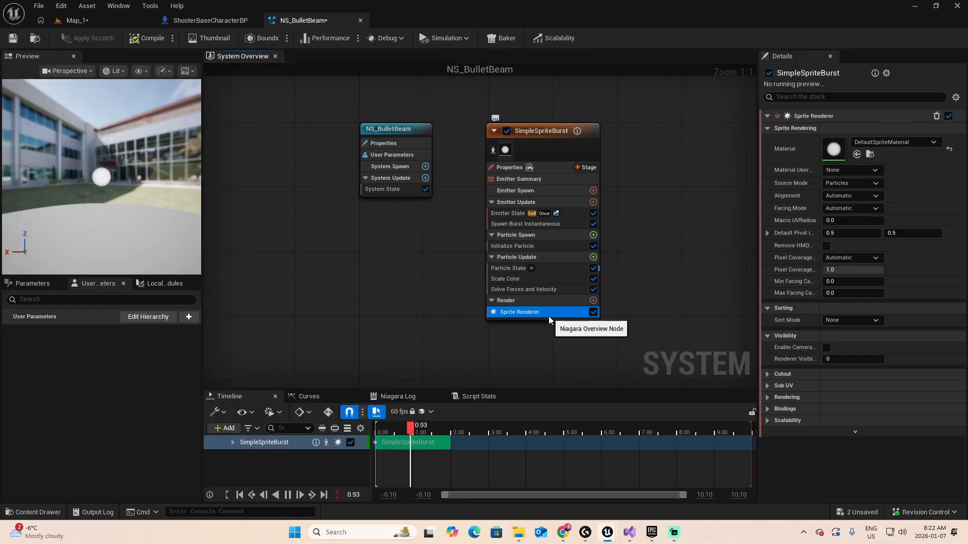
{"action": "right_click", "coordinate": [548, 316]}
{"action": "left_click", "coordinate": [574, 416]}
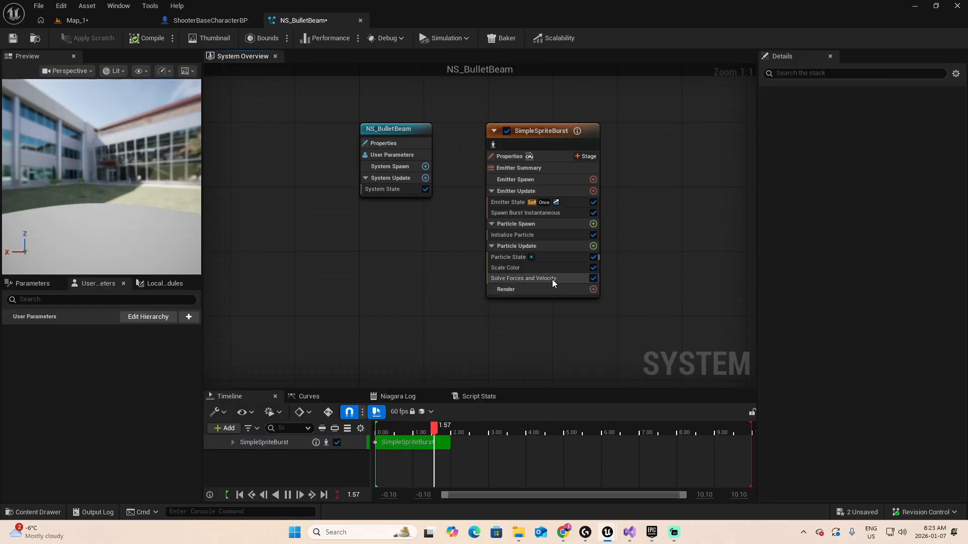
{"action": "left_click", "coordinate": [552, 278]}
{"action": "right_click", "coordinate": [552, 279]}
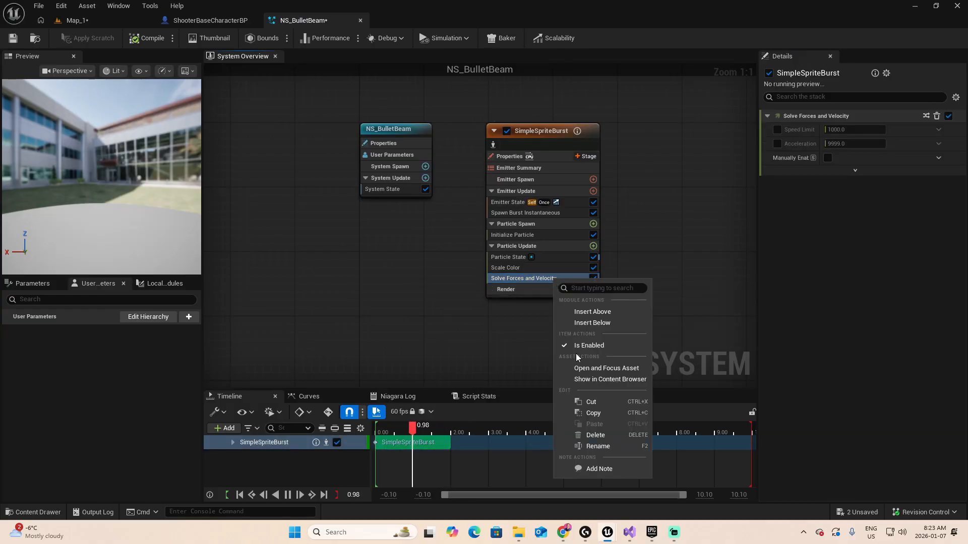
{"action": "left_click", "coordinate": [603, 437]}
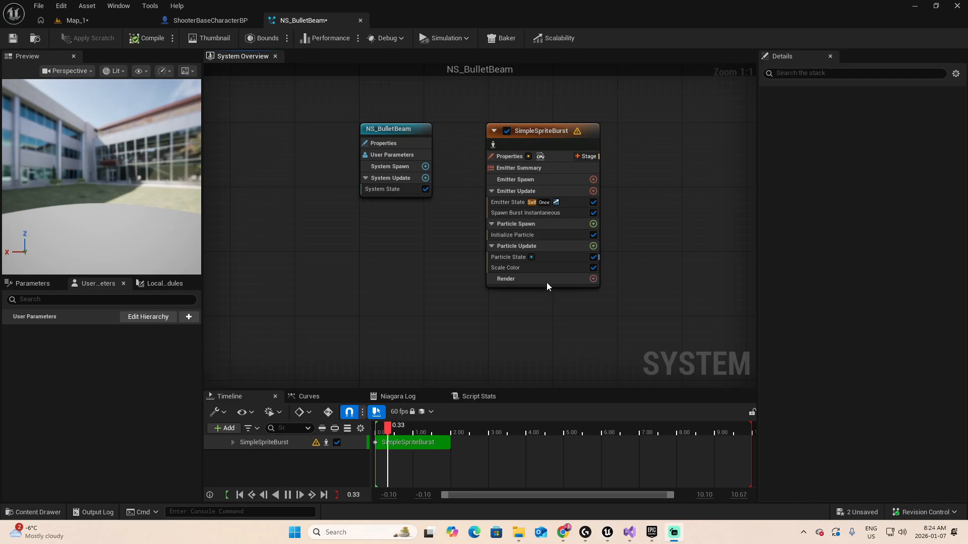
Add a Ribbon Renderer to the SimpleSpriteBurst emitter and set its maximum number of ribbons to 1.
{"action": "left_click", "coordinate": [593, 279]}
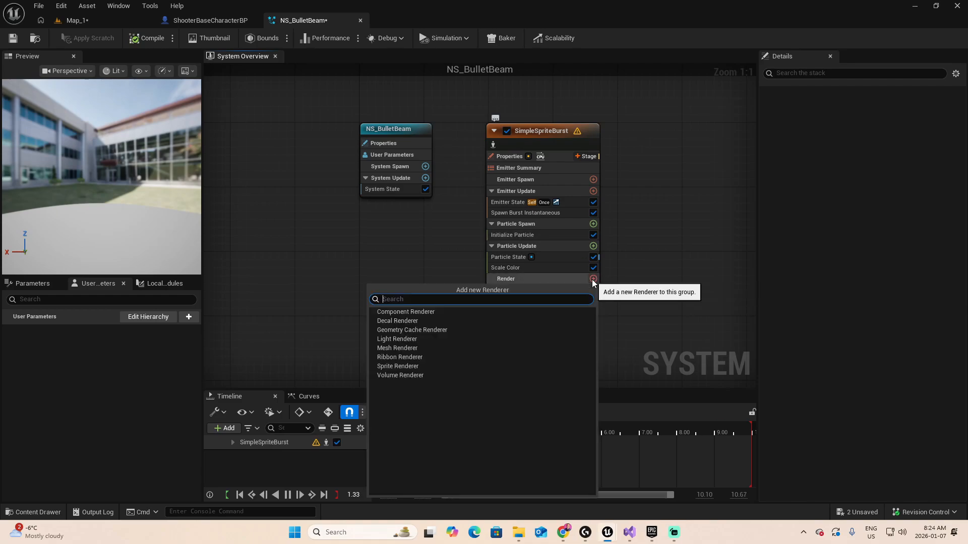
{"action": "type", "text": "ribbon re"}
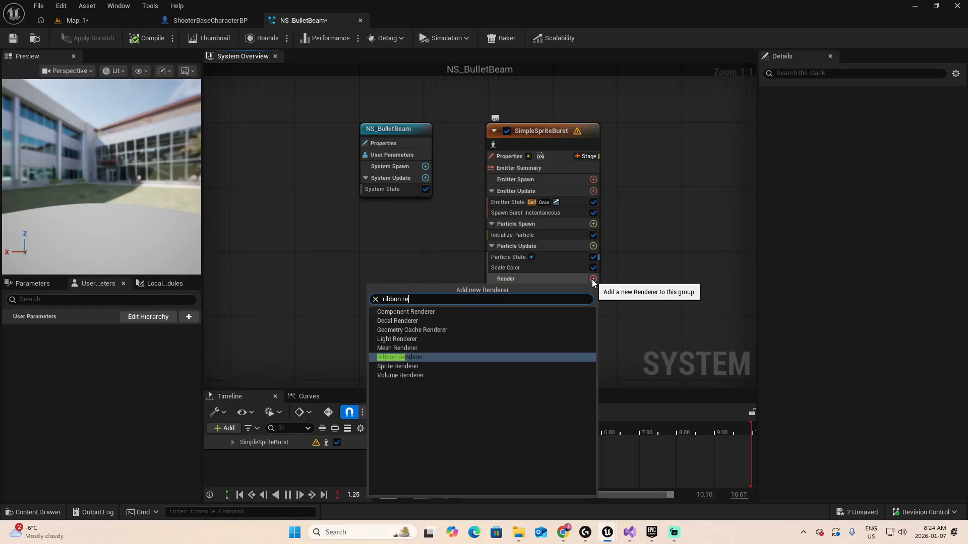
{"action": "left_click", "coordinate": [424, 358]}
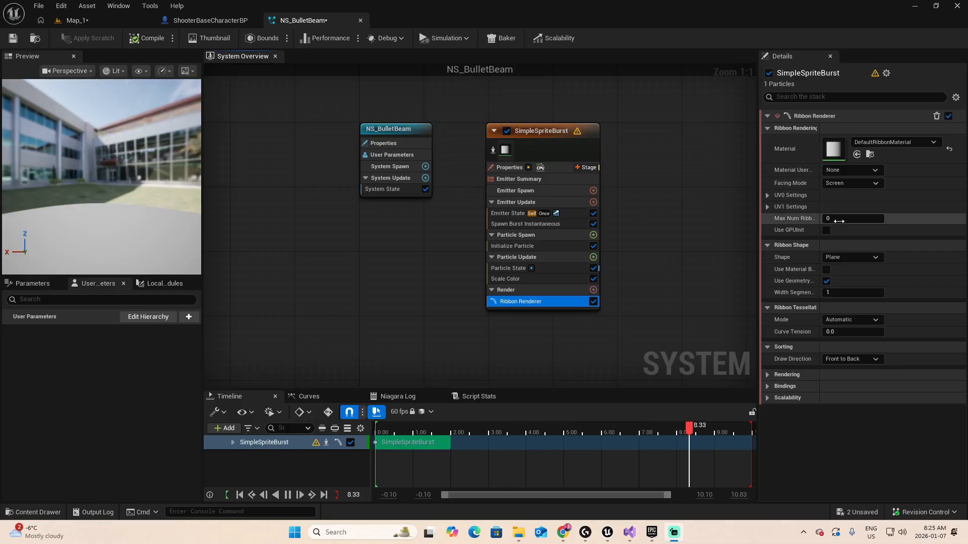
{"action": "left_click_drag", "start_coordinate": [839, 221], "coordinate": [853, 212]}
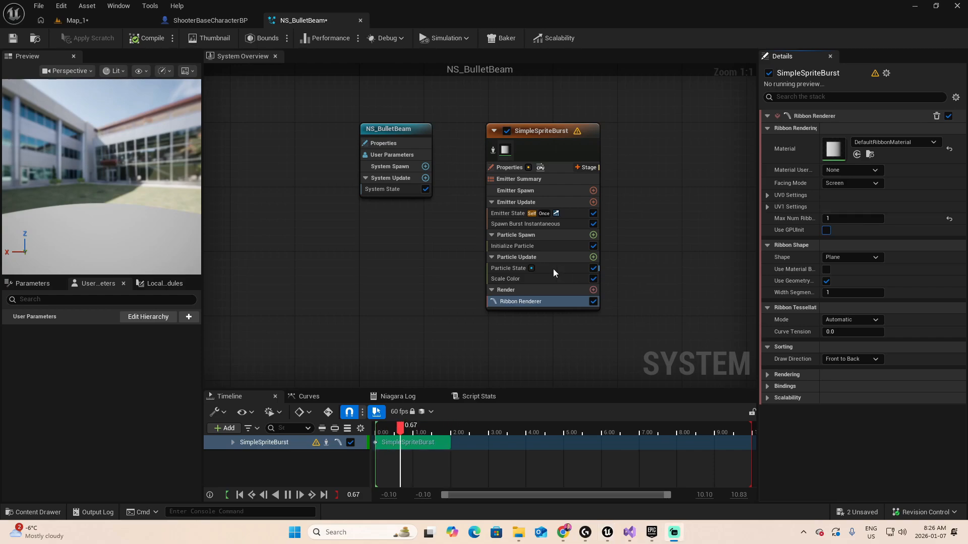
Set the Initialize Particle module's Ribbon Width Mode to Direct Set with a ribbon width of 2.0.
{"action": "left_click", "coordinate": [525, 247]}
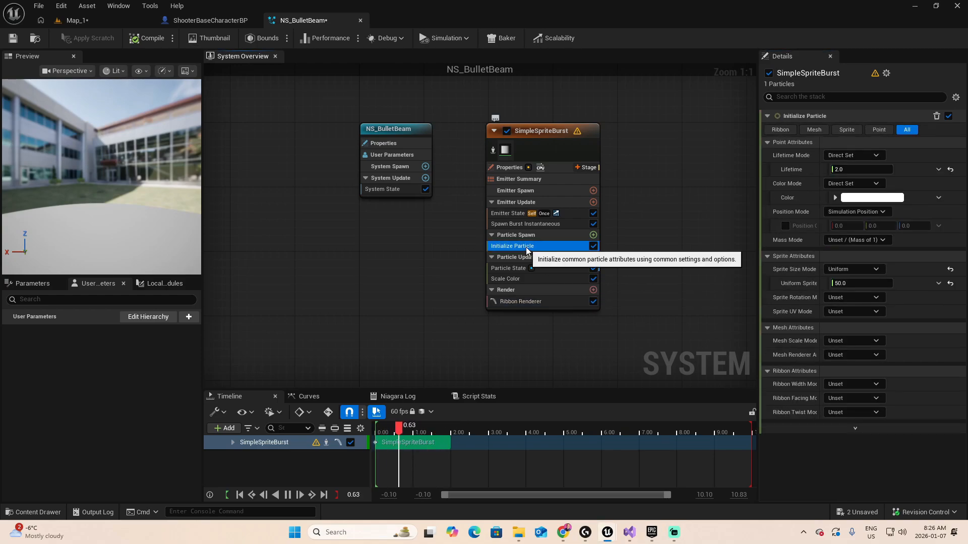
{"action": "left_click", "coordinate": [849, 385]}
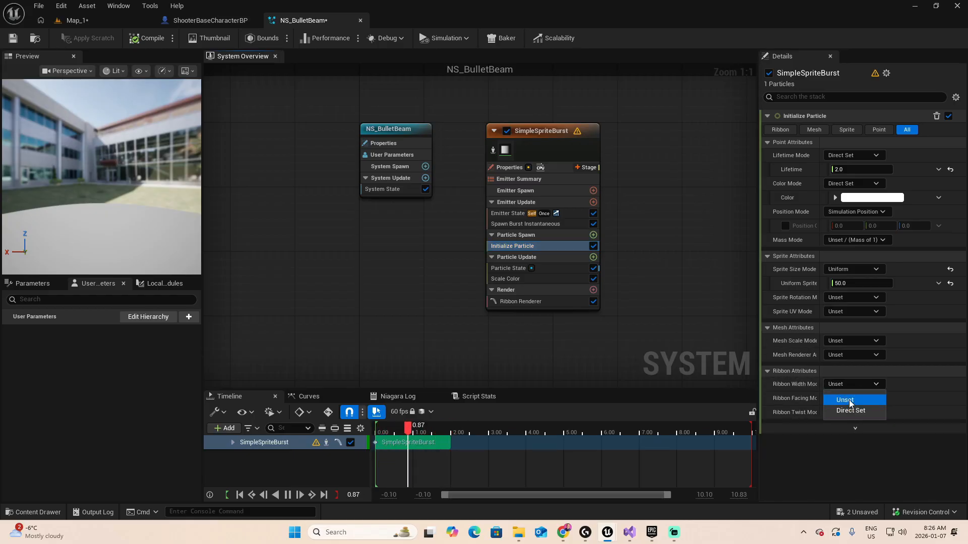
{"action": "left_click", "coordinate": [849, 411]}
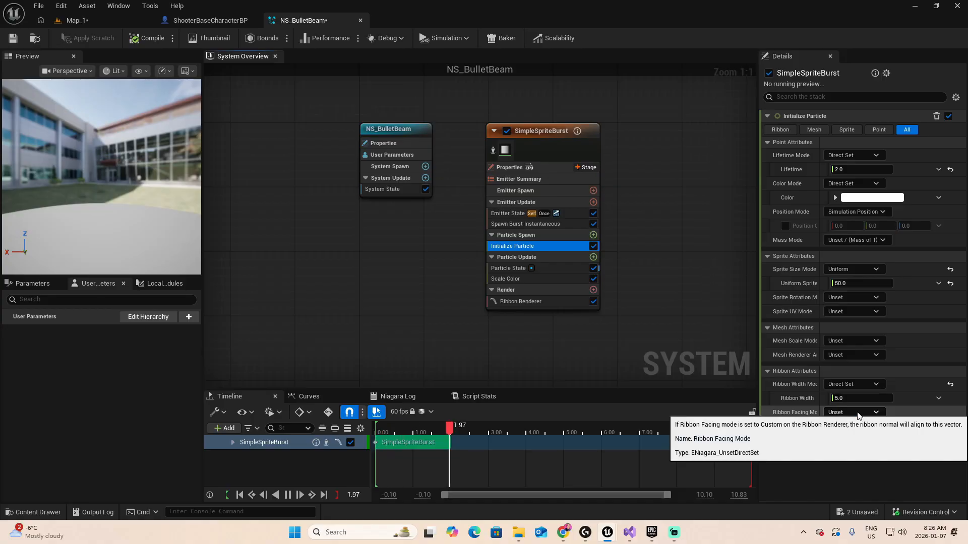
{"action": "left_click", "coordinate": [856, 397]}
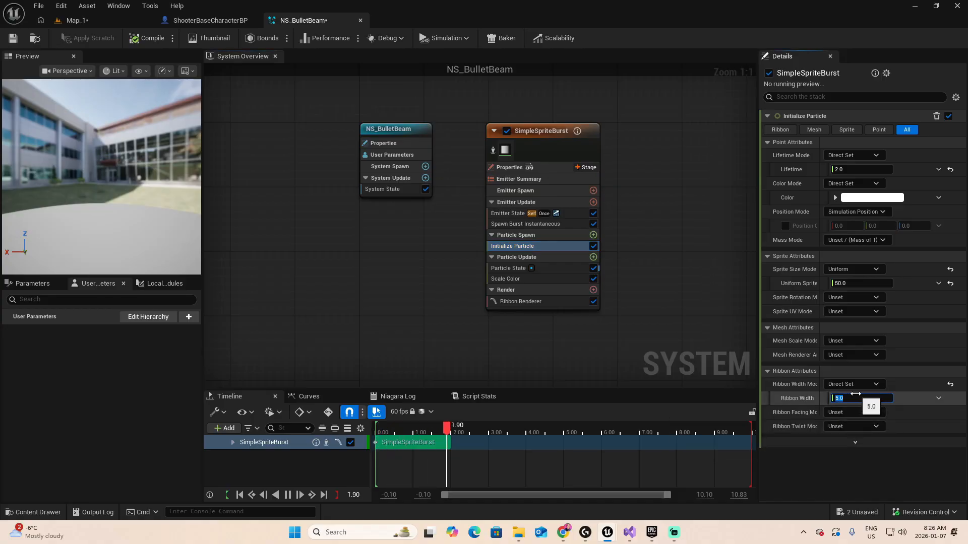
{"action": "type", "text": "2"}
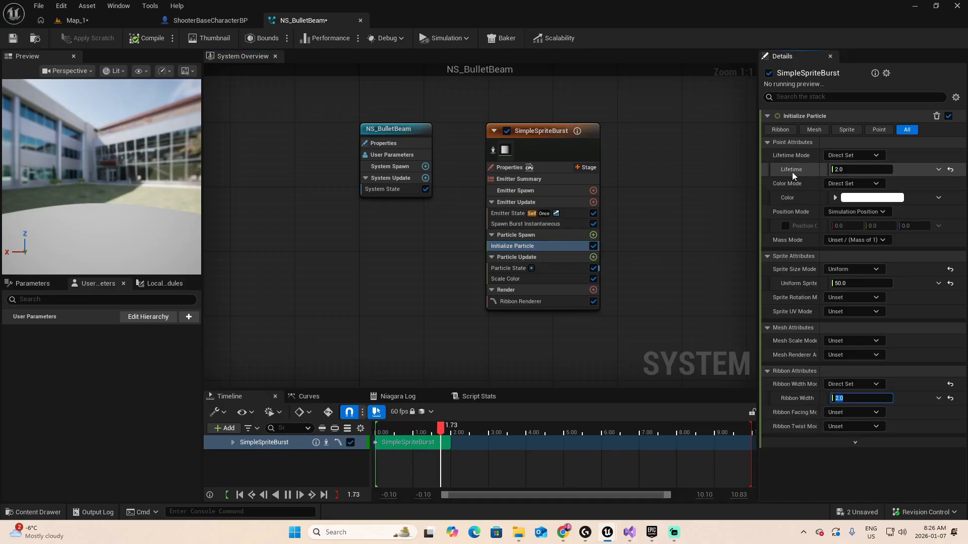
Set the particle Lifetime to 0.08 and the Position Mode to Direct Set in Initialize Particle.
{"action": "left_click", "coordinate": [855, 169]}
{"action": "type", "text": "0"}
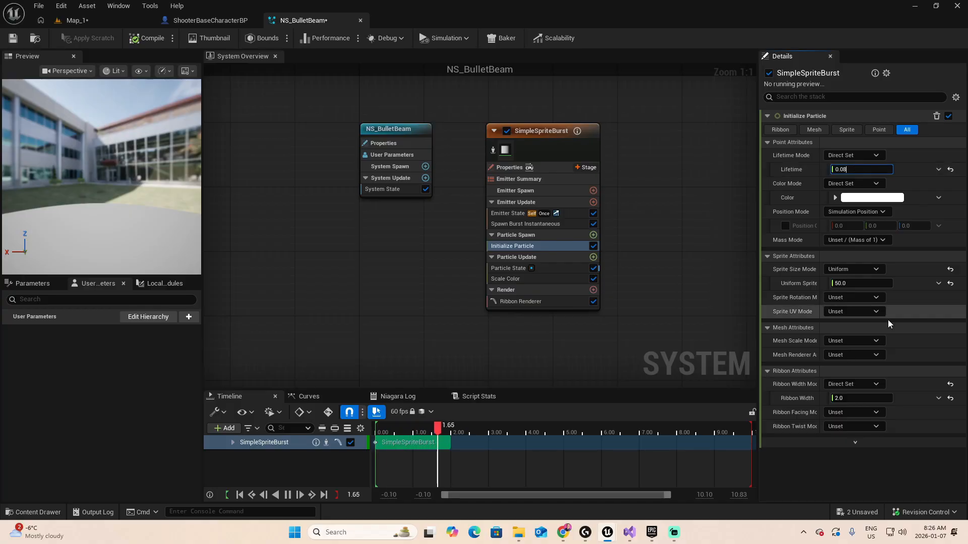
{"action": "left_click_drag", "start_coordinate": [759, 262], "coordinate": [701, 261]}
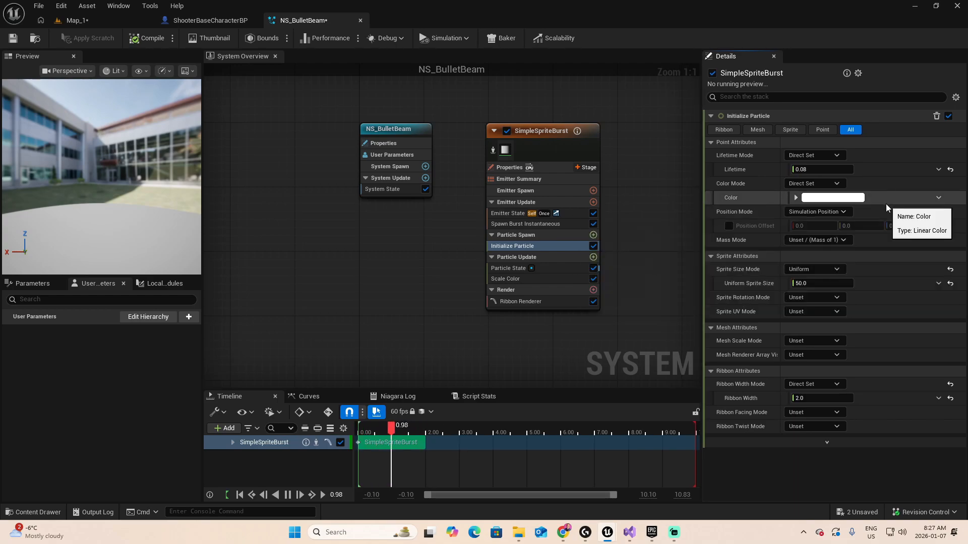
{"action": "left_click", "coordinate": [843, 212]}
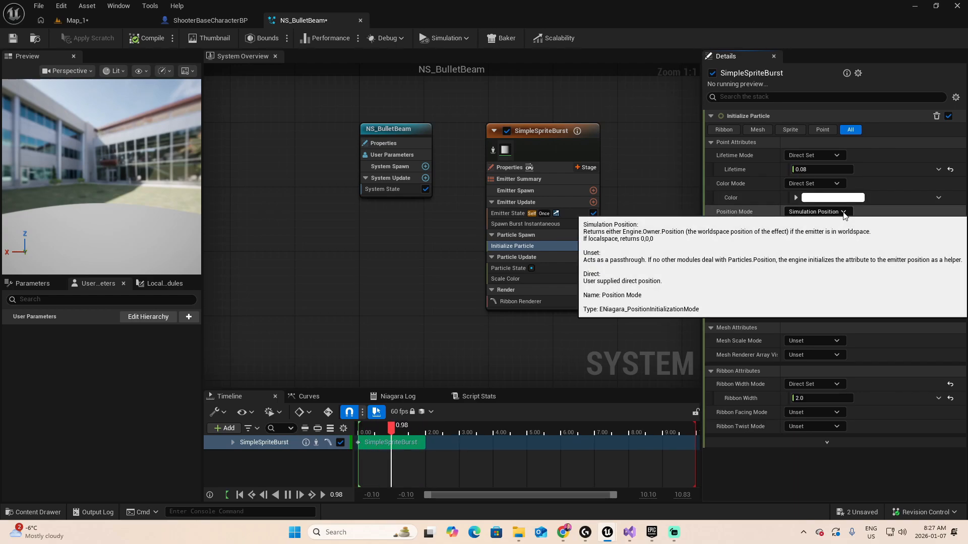
{"action": "left_click", "coordinate": [826, 238]}
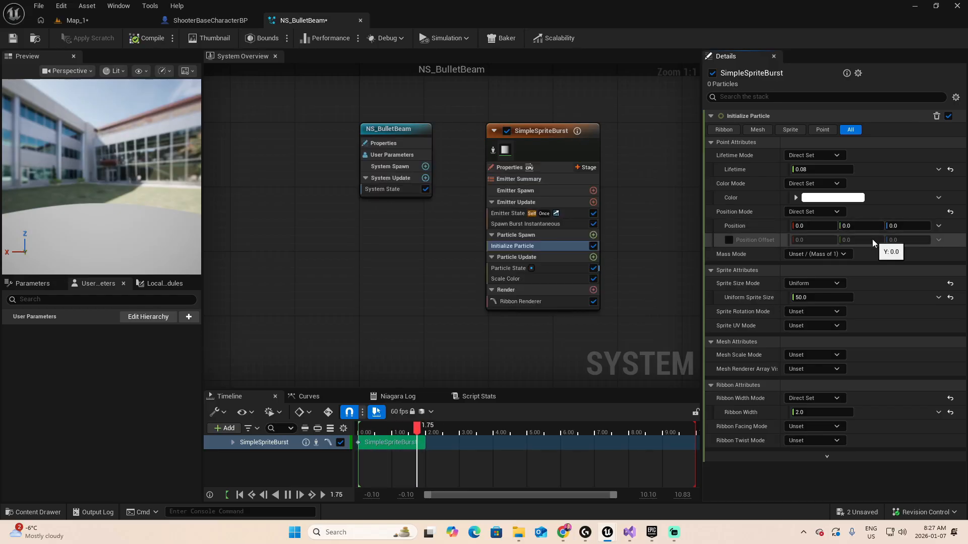
Change the Initialize Particle color to orange, hex FF970EFF.
{"action": "left_click", "coordinate": [823, 198]}
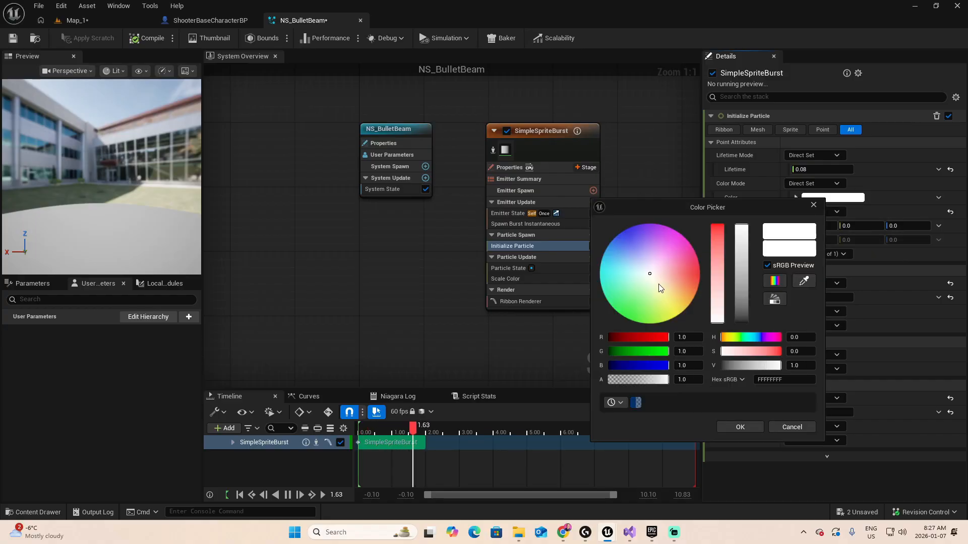
{"action": "left_click_drag", "start_coordinate": [659, 288], "coordinate": [697, 290]}
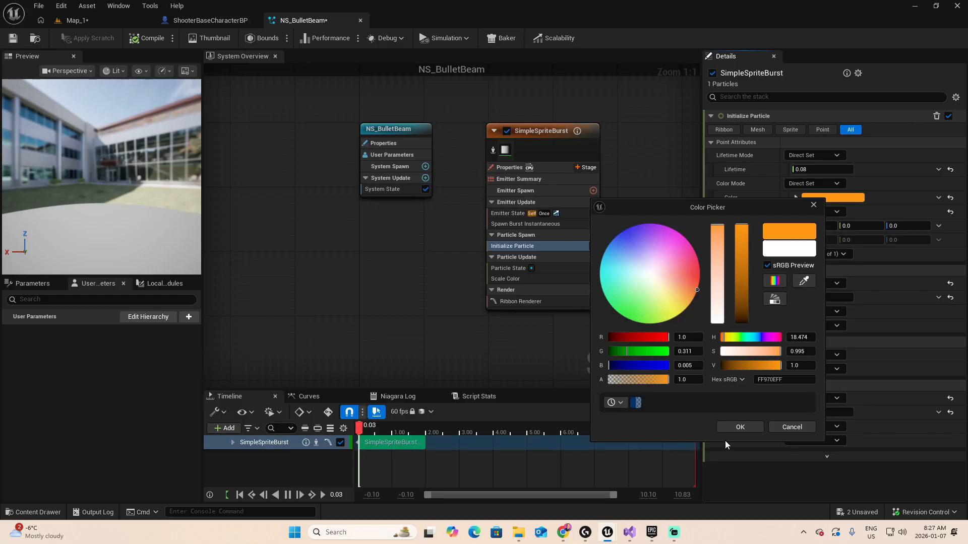
{"action": "left_click", "coordinate": [739, 427]}
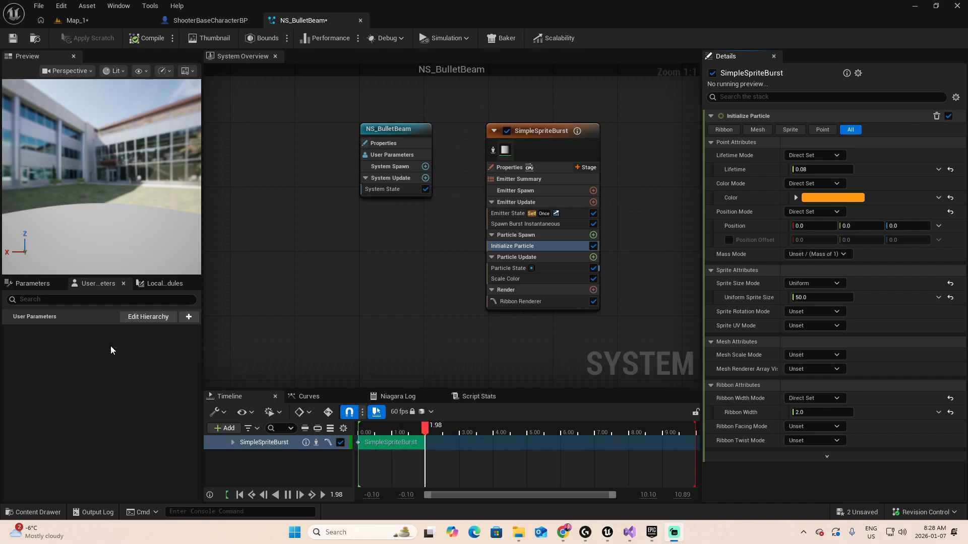
Add a Vector user parameter named Start to the NS_BulletBeam system.
{"action": "left_click", "coordinate": [189, 317]}
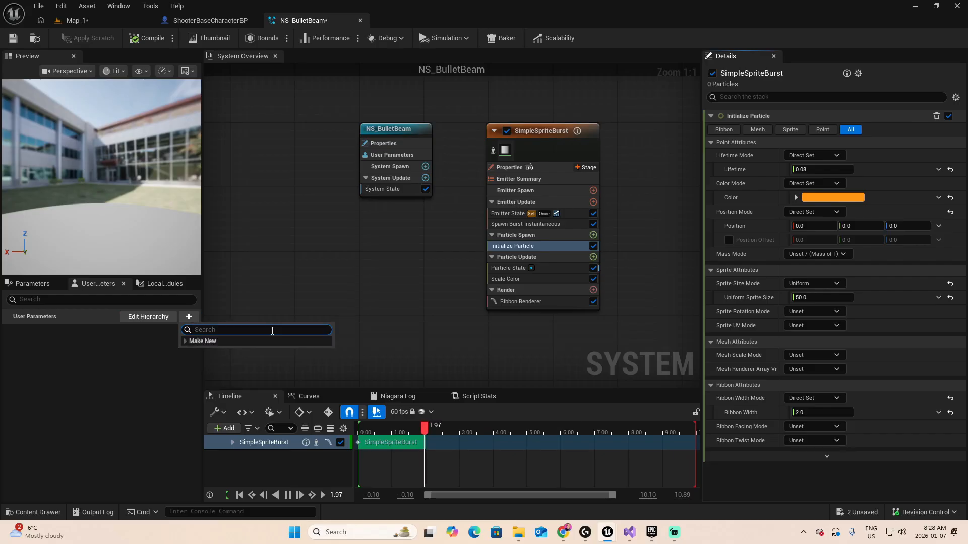
{"action": "type", "text": "vector"}
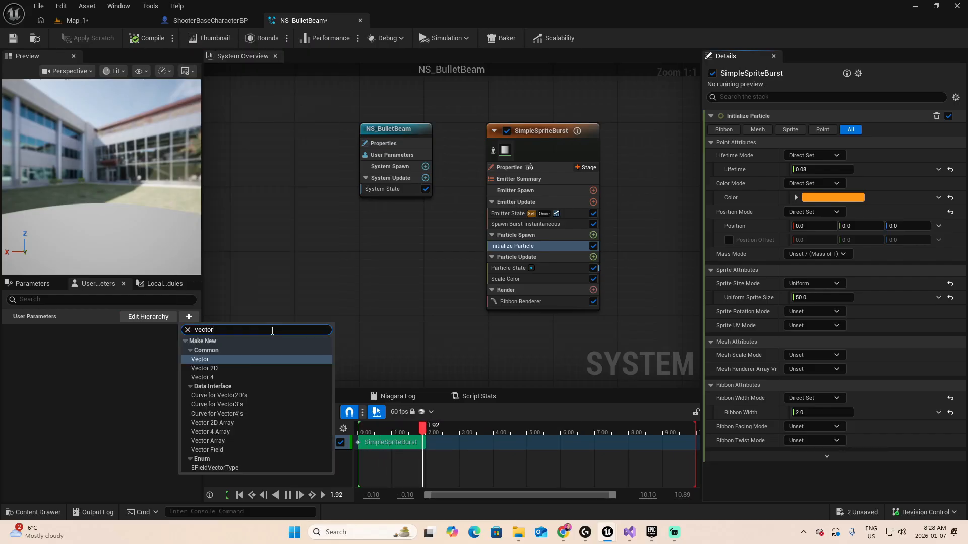
{"action": "left_click", "coordinate": [206, 360]}
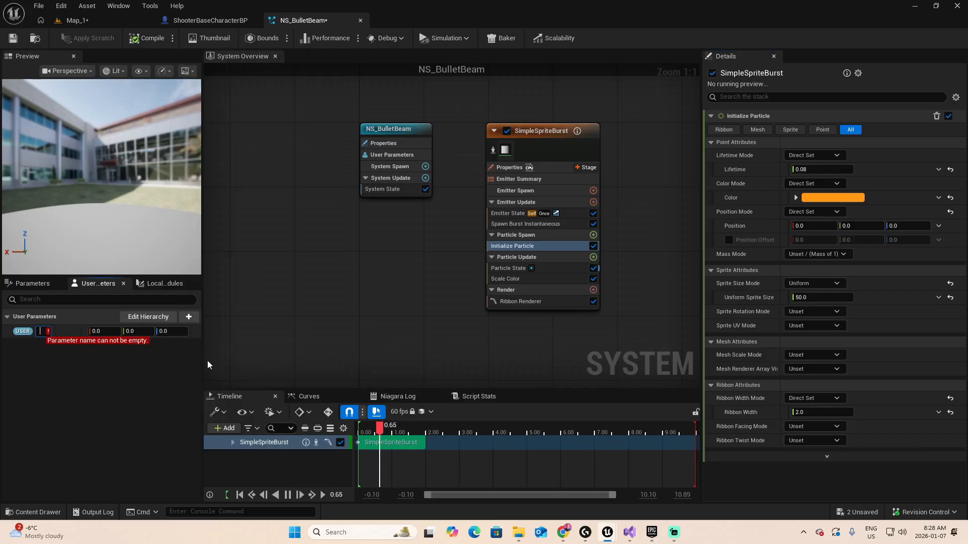
{"action": "type", "text": "Start"}
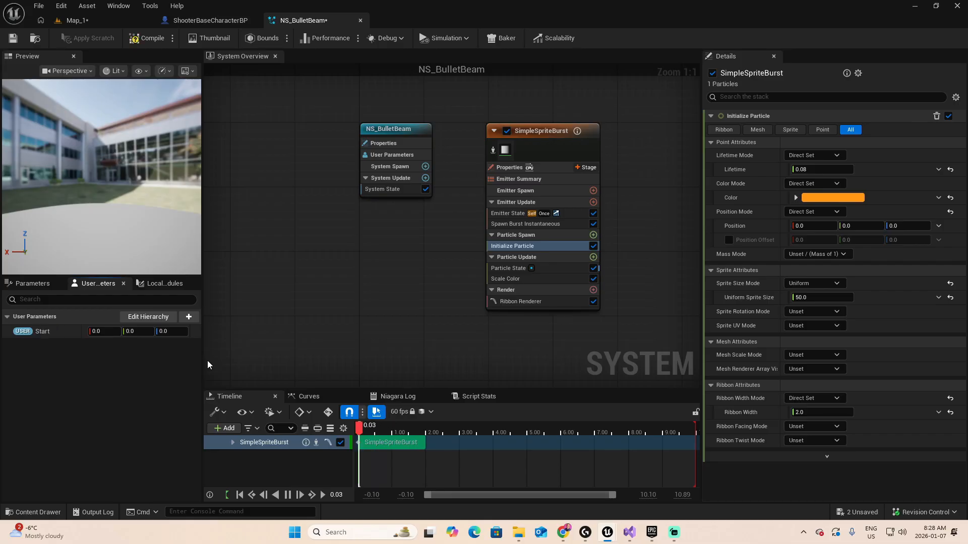
Add a Vector user parameter named Target to the system and set its X value to 500.
{"action": "left_click", "coordinate": [188, 317]}
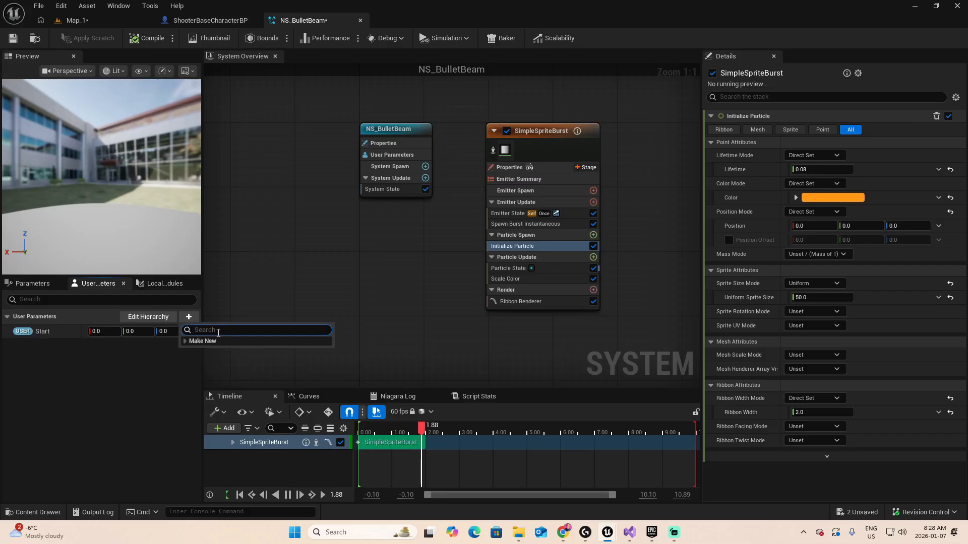
{"action": "left_click", "coordinate": [205, 360]}
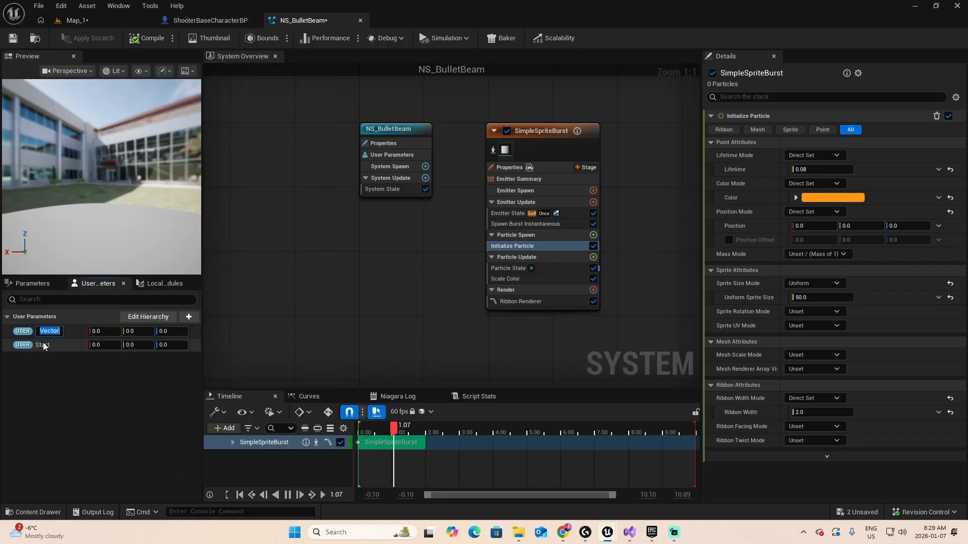
{"action": "type", "text": "Target"}
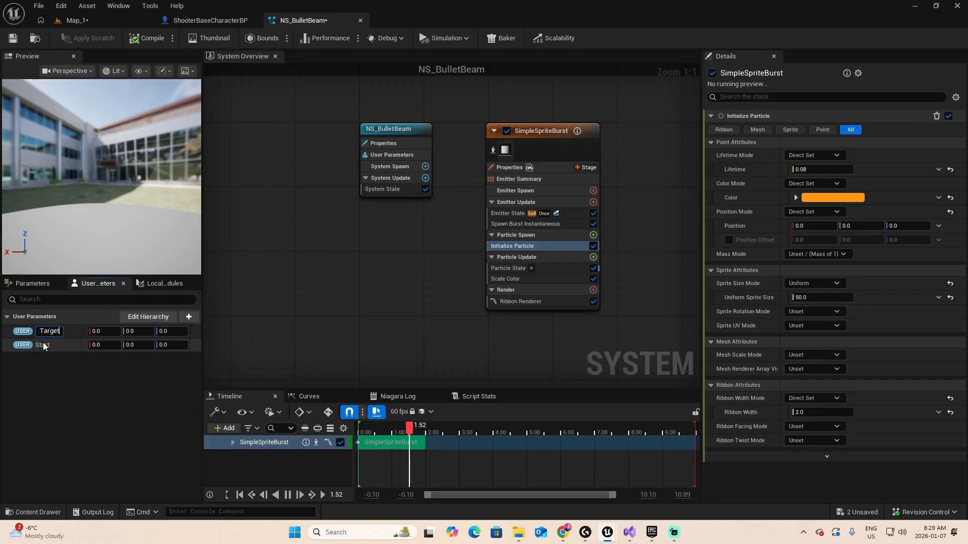
{"action": "key", "text": "Return"}
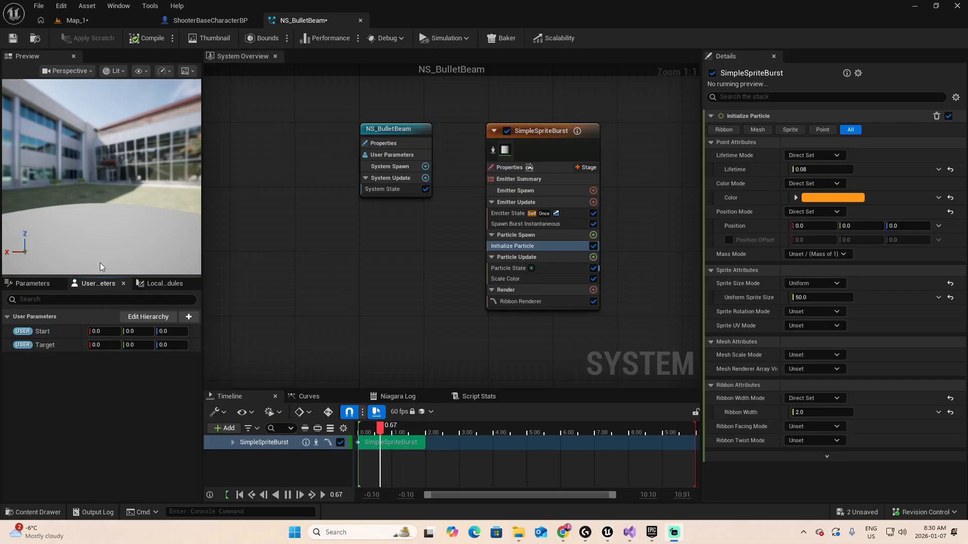
{"action": "left_click", "coordinate": [104, 345]}
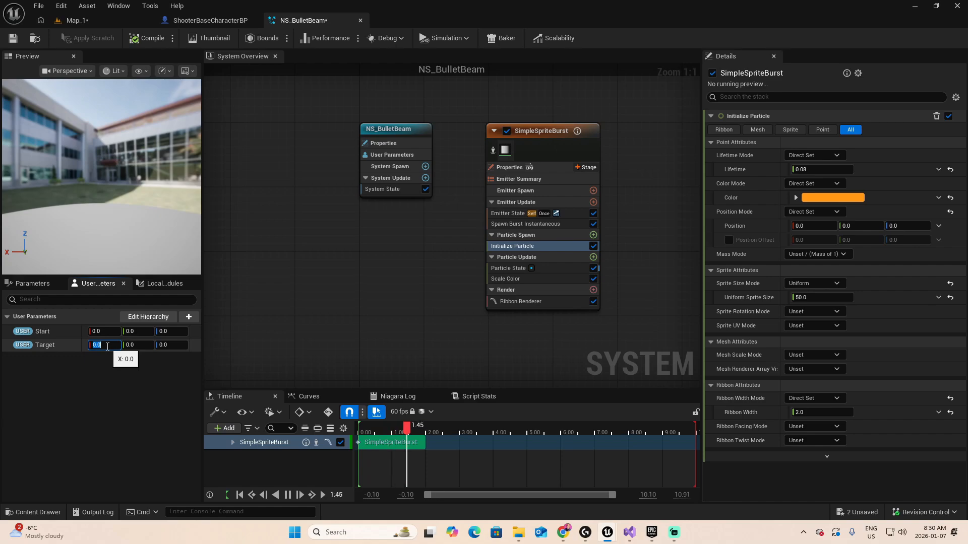
{"action": "type", "text": "50"}
{"action": "key", "text": "Return"}
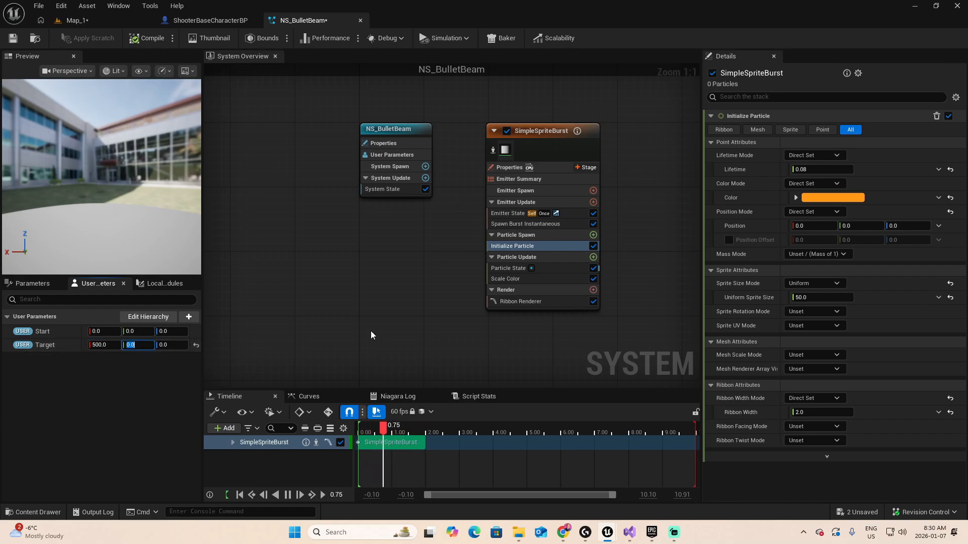
Add a "Set new or existing parameter directly" module to the emitter's Particle Spawn stage and make it set PARTICLES Position.
{"action": "left_click", "coordinate": [542, 134]}
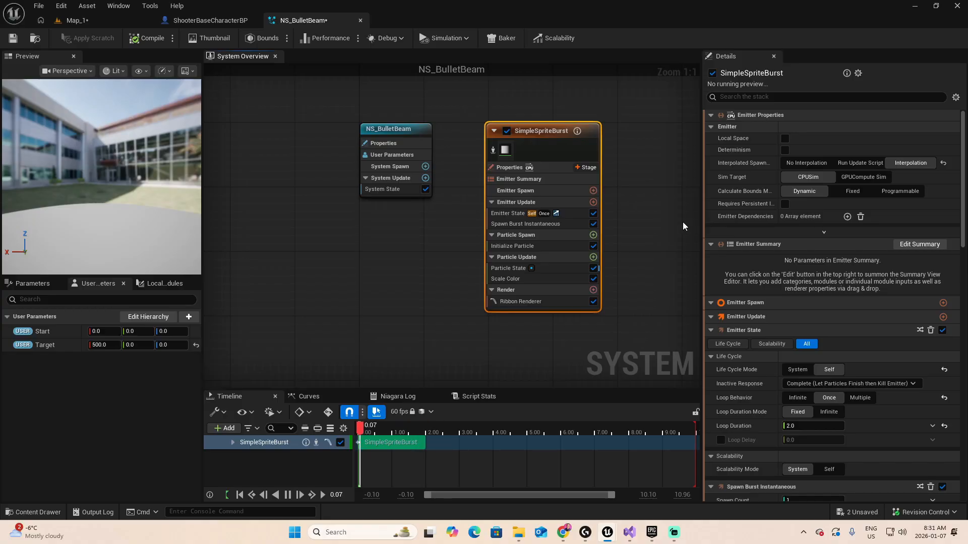
{"action": "left_click", "coordinate": [594, 235]}
{"action": "type", "text": "set"}
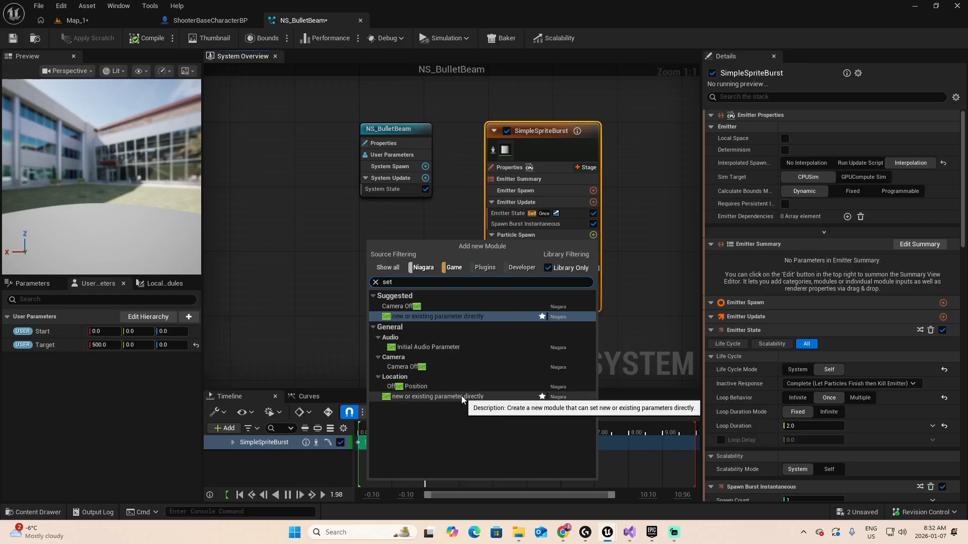
{"action": "left_click", "coordinate": [465, 397]}
{"action": "left_click", "coordinate": [466, 397]}
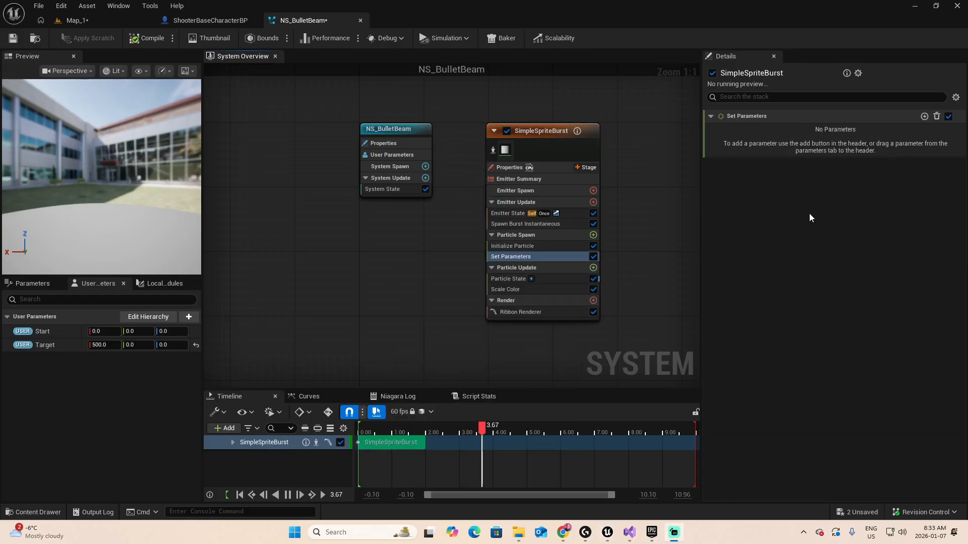
{"action": "left_click", "coordinate": [923, 117]}
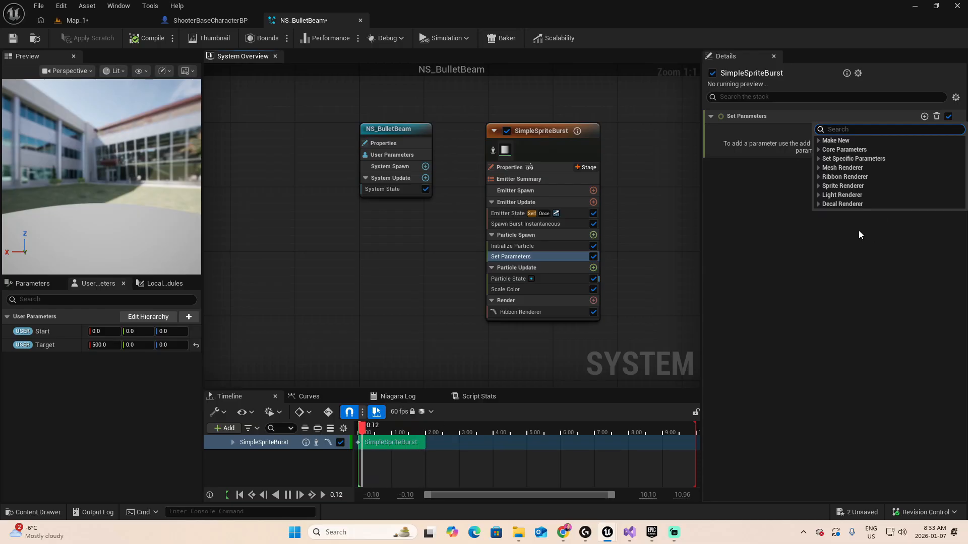
{"action": "type", "text": "position"}
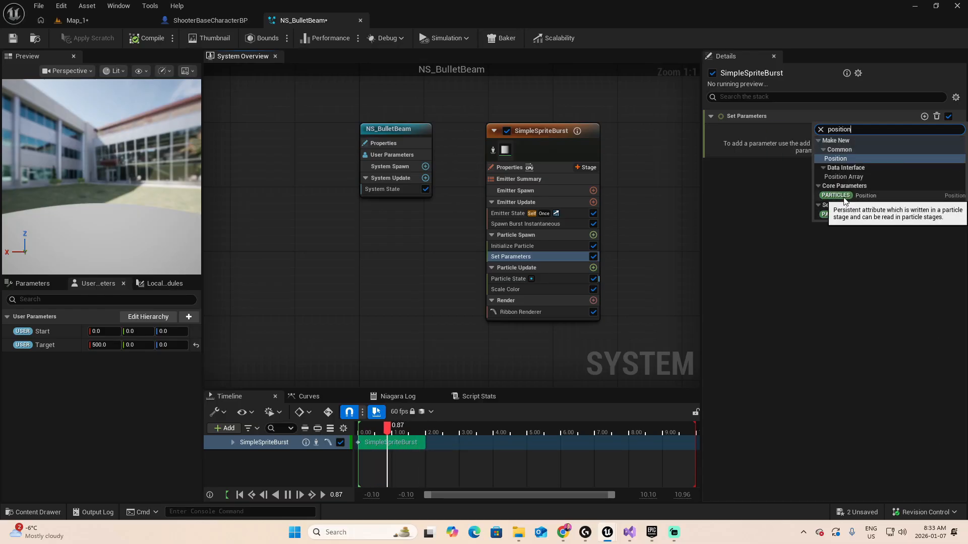
{"action": "left_click", "coordinate": [844, 197]}
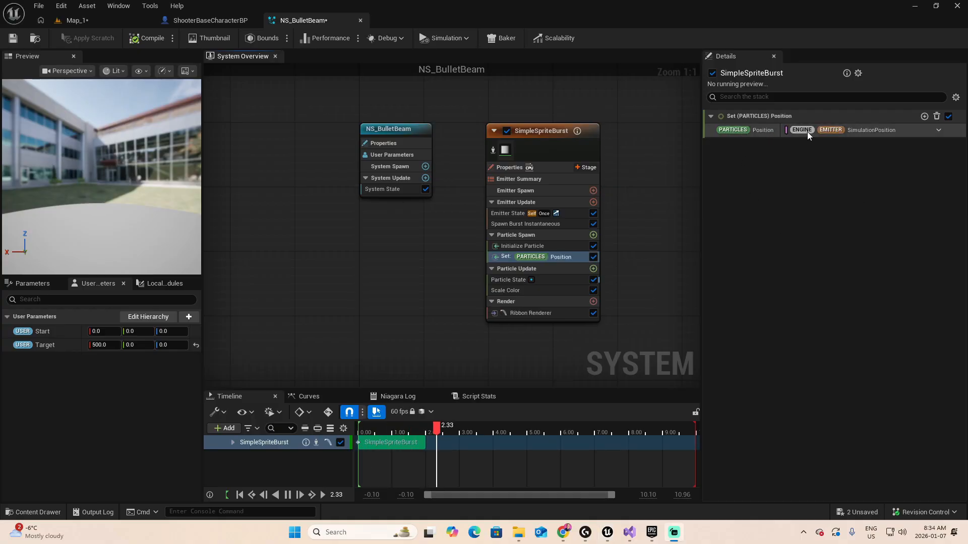
Drive the PARTICLES Position value with the Make Custom Position from Bool dynamic input.
{"action": "left_click", "coordinate": [938, 131]}
{"action": "type", "text": "make"}
{"action": "type", "text": "cus"}
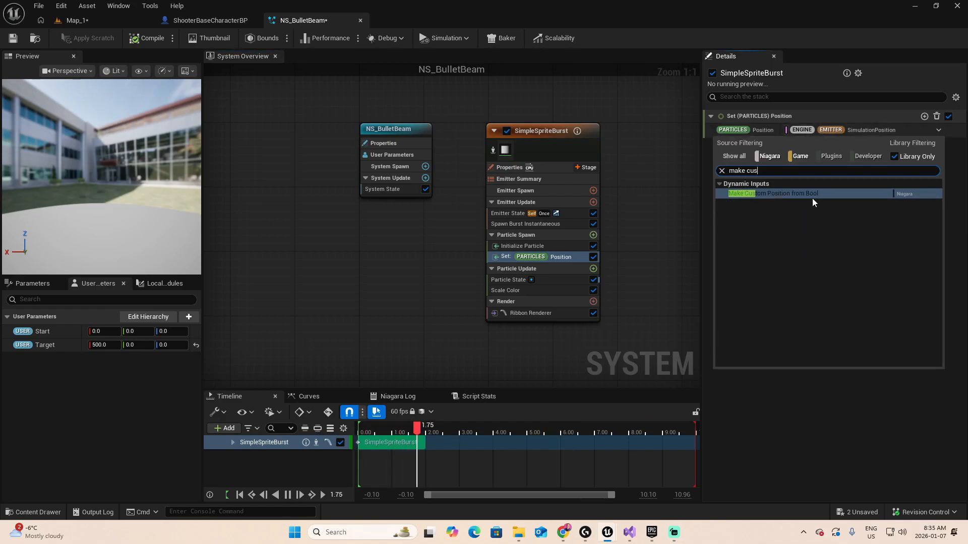
{"action": "left_click", "coordinate": [809, 194]}
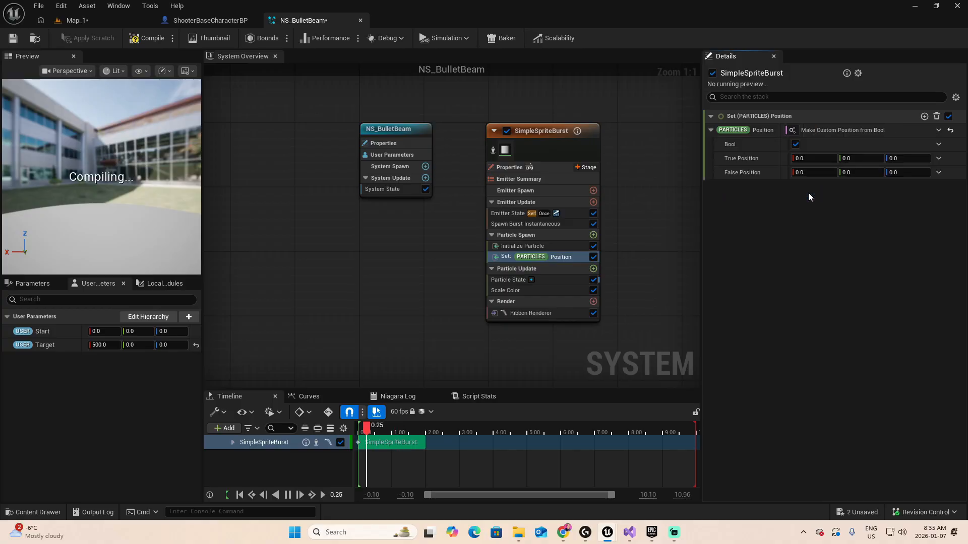
Delete the Particle State module from the emitter's Particle Update stage.
{"action": "left_click", "coordinate": [564, 280]}
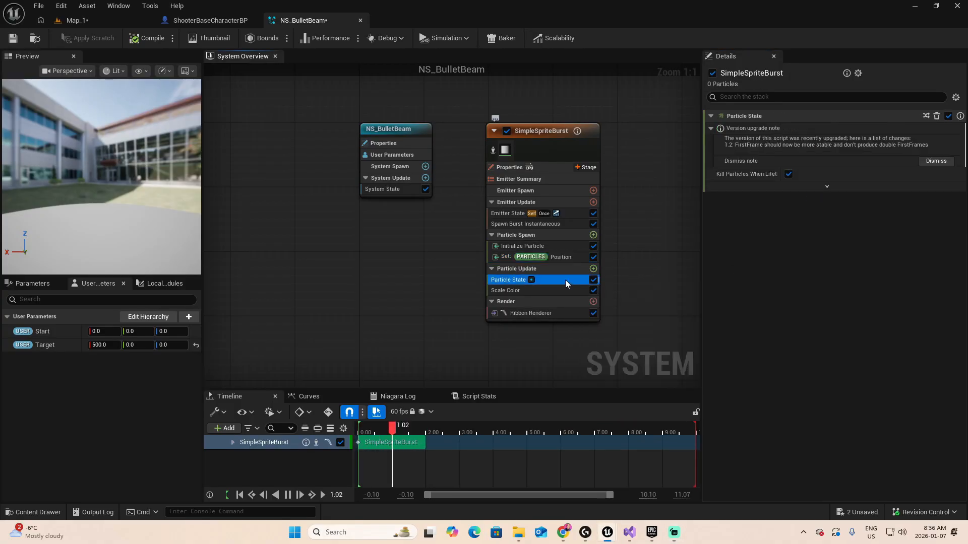
{"action": "right_click", "coordinate": [565, 280]}
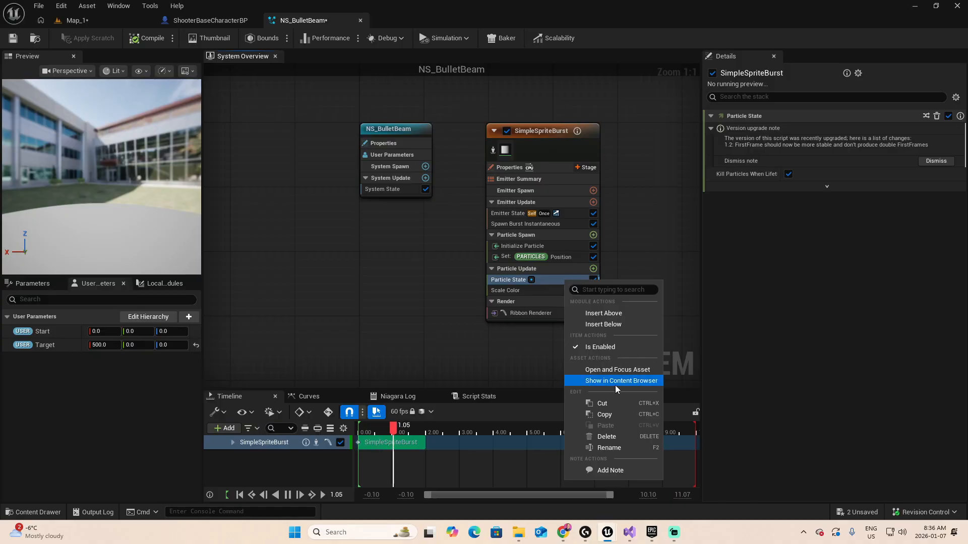
{"action": "left_click", "coordinate": [605, 436]}
In the Set PARTICLES Position module, assign Set Bool by Float Comparison to the Bool input.
{"action": "left_click", "coordinate": [564, 257]}
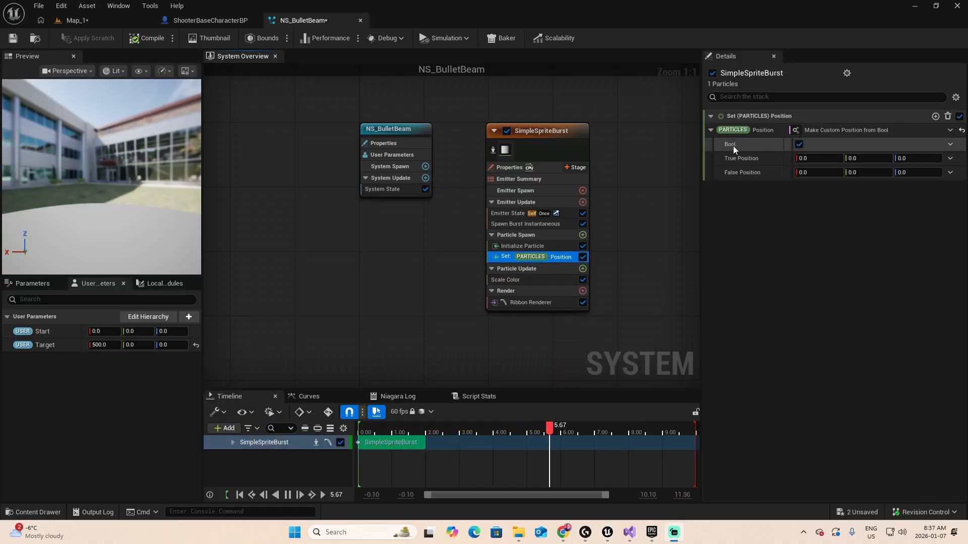
{"action": "left_click", "coordinate": [950, 146]}
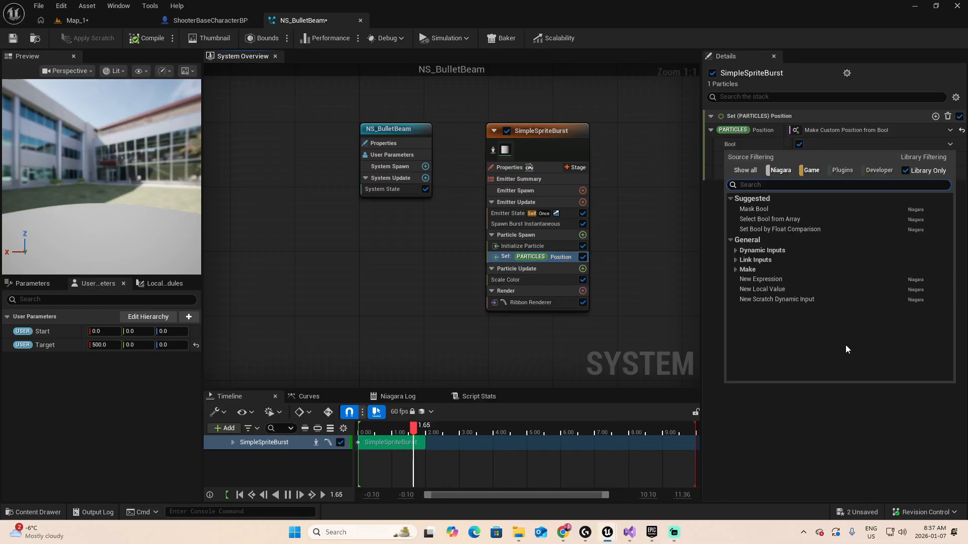
{"action": "type", "text": "set bool by"}
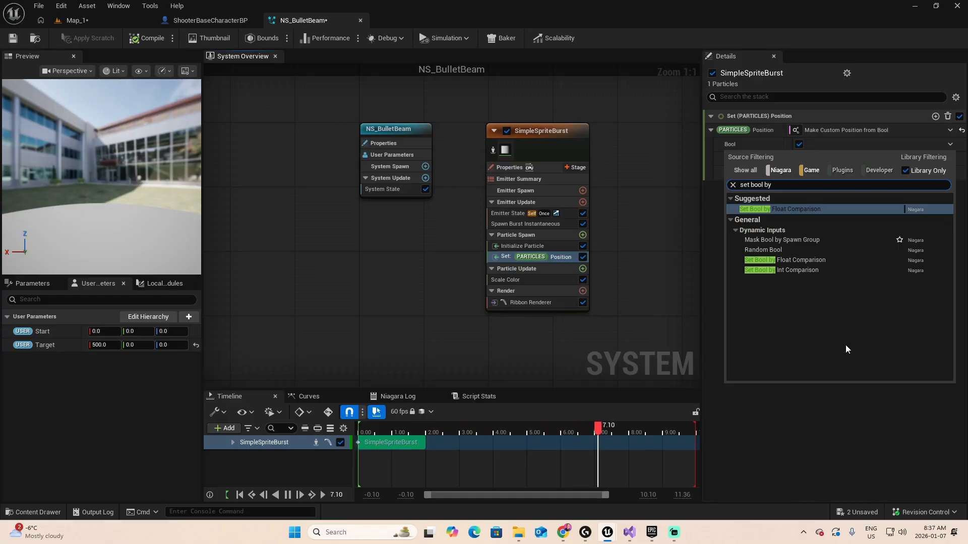
{"action": "left_click", "coordinate": [818, 210]}
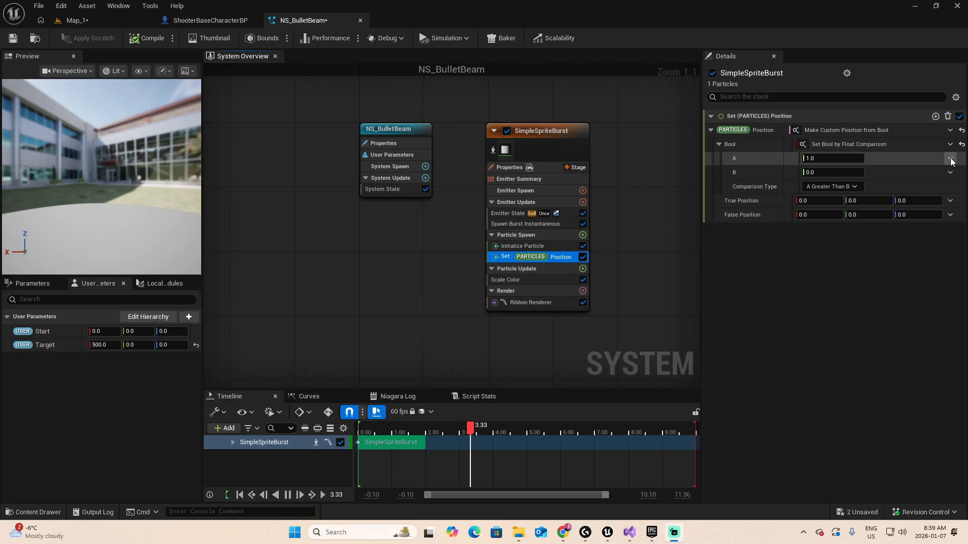
Assign Return Normalized Exec Index to input A of the float comparison.
{"action": "left_click", "coordinate": [950, 160]}
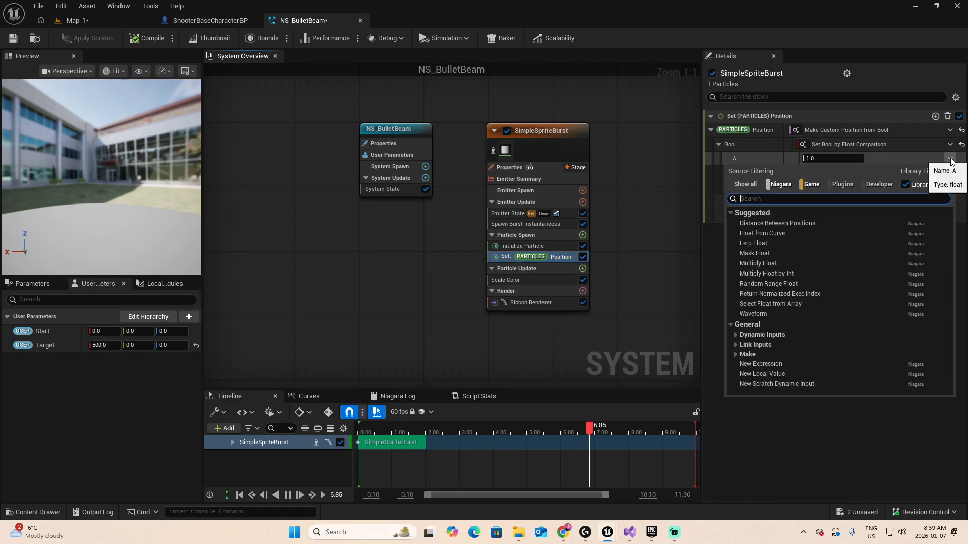
{"action": "type", "text": "return"}
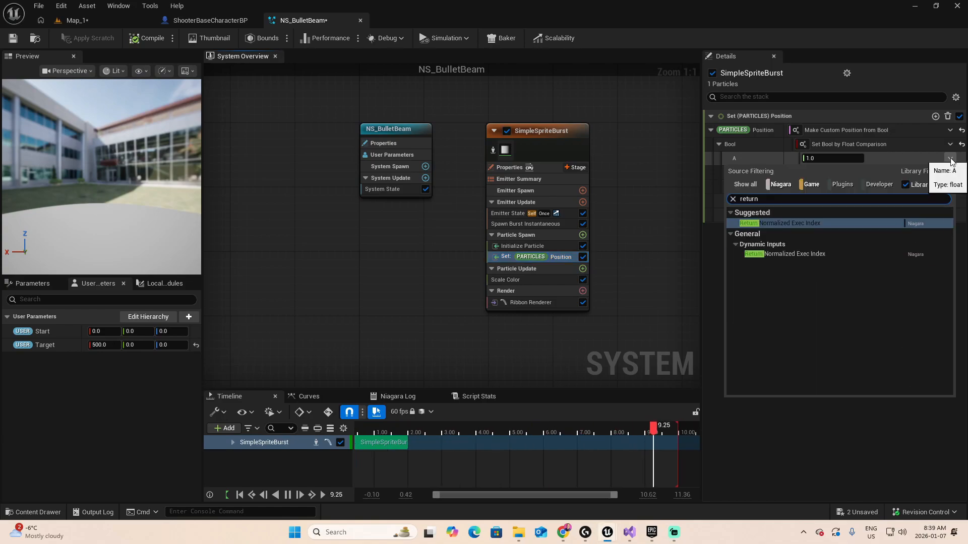
{"action": "left_click", "coordinate": [796, 223]}
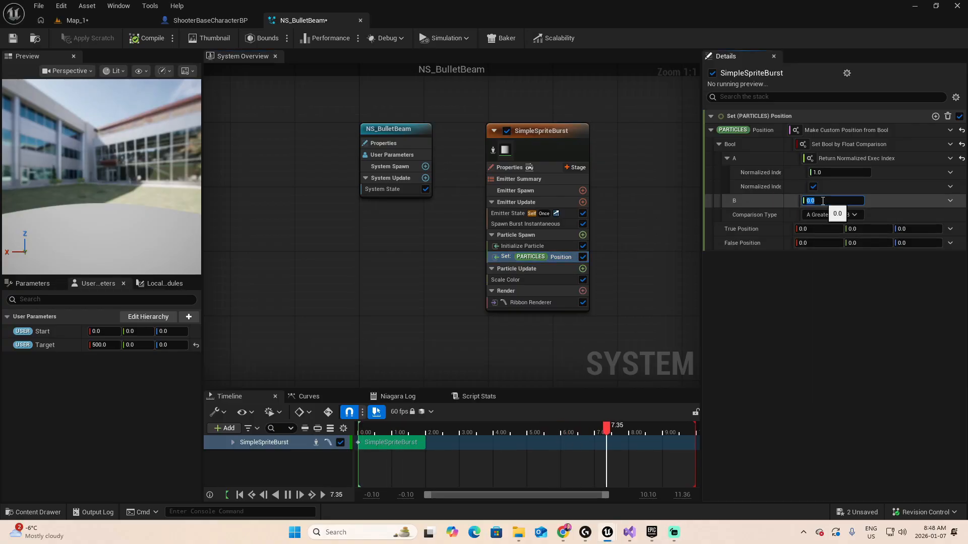
Set the float comparison's B value to 0.5 and its Comparison Type to A Less Than B.
{"action": "left_click", "coordinate": [817, 201]}
{"action": "type", "text": "0"}
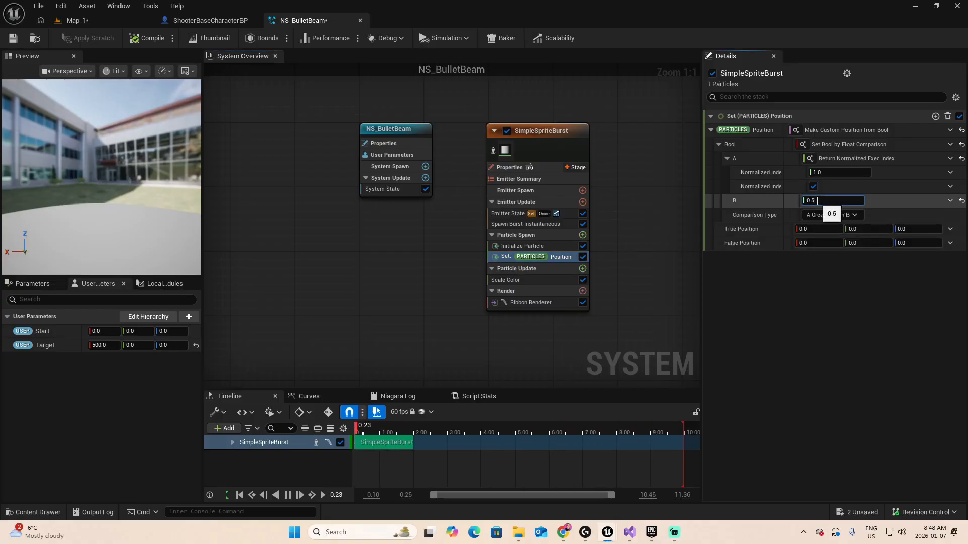
{"action": "type", "text": ".5"}
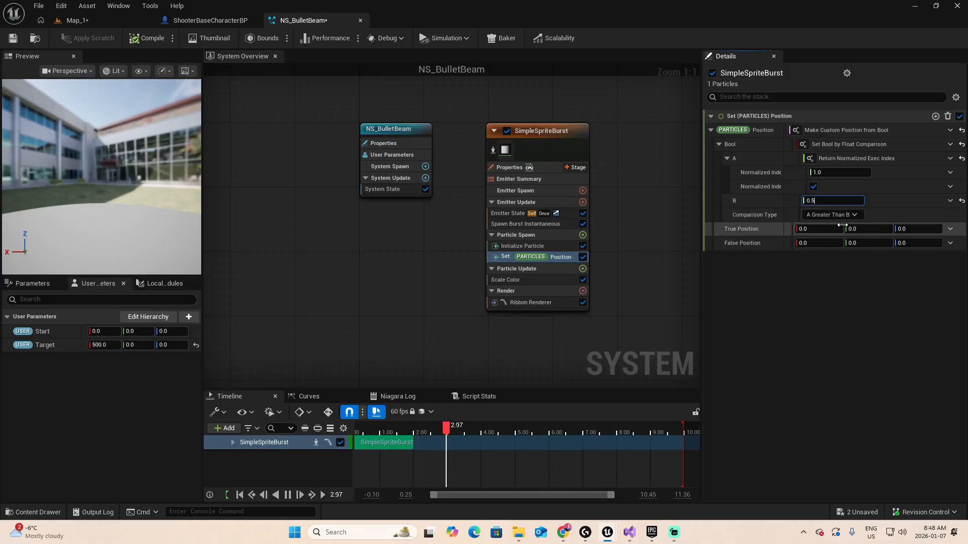
{"action": "left_click", "coordinate": [856, 217]}
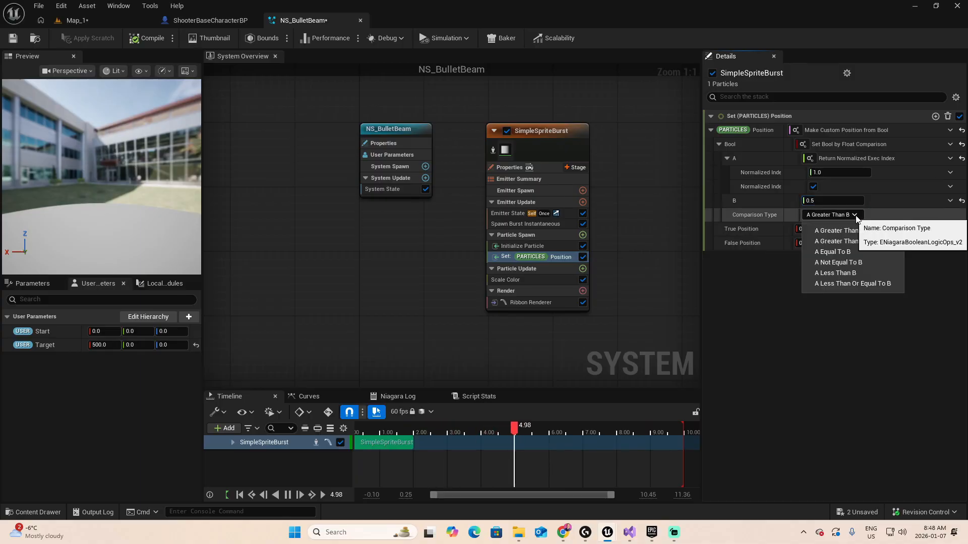
{"action": "left_click", "coordinate": [855, 274]}
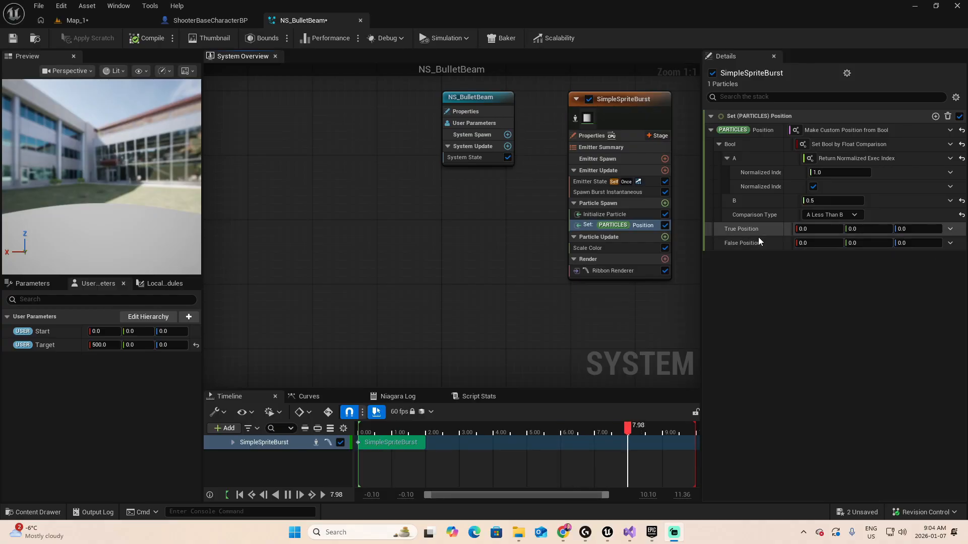
Assign Convert Vector to Position to True Position and link its Input Position to the USER Start parameter.
{"action": "left_click", "coordinate": [950, 229]}
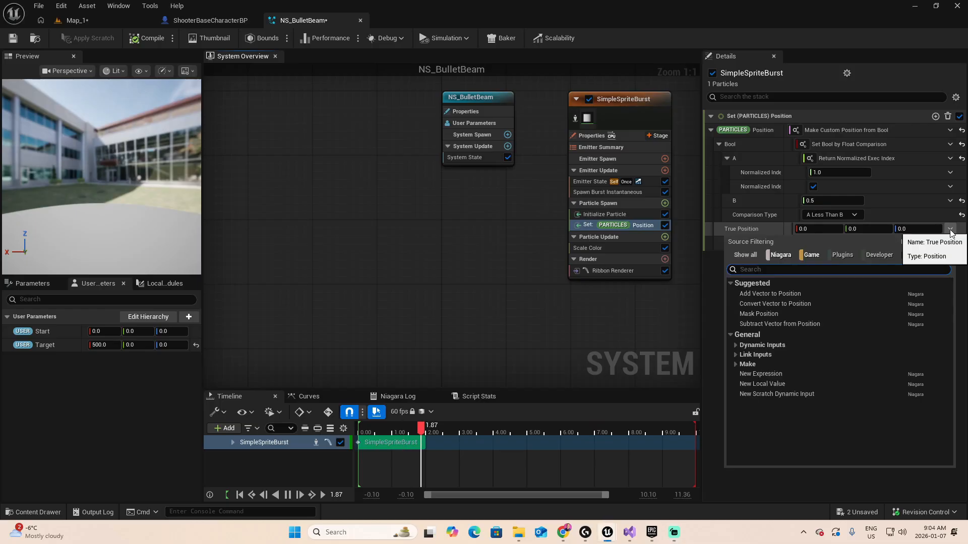
{"action": "type", "text": "conve"}
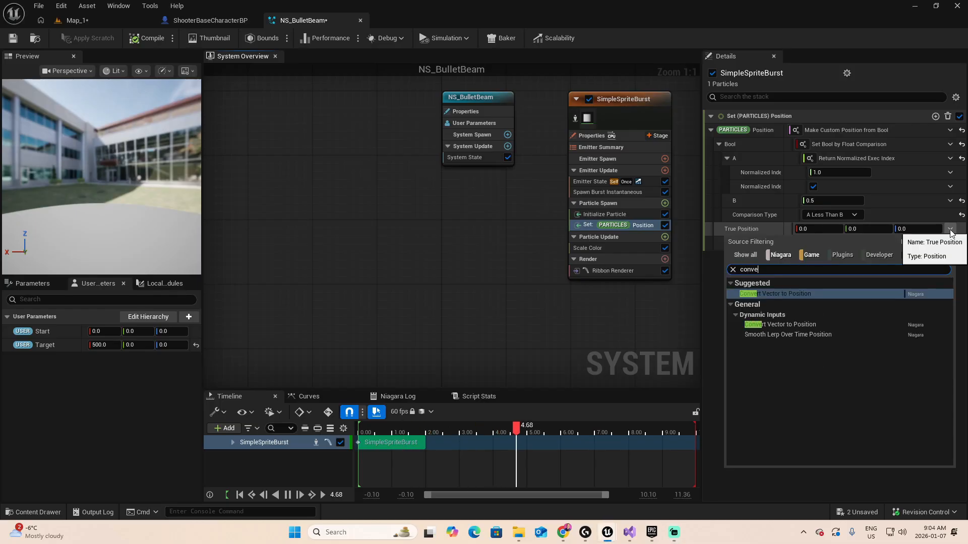
{"action": "left_click", "coordinate": [794, 293]}
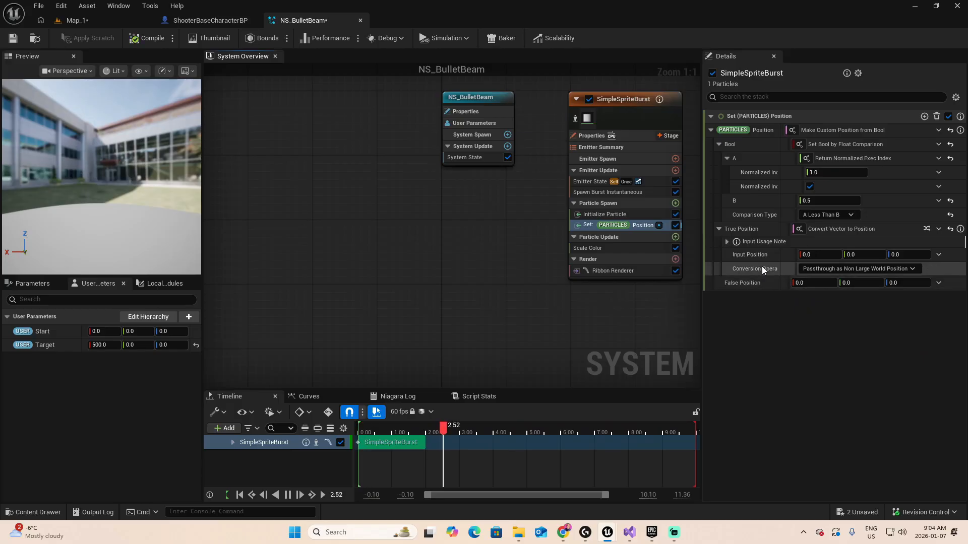
{"action": "left_click", "coordinate": [938, 254]}
{"action": "type", "text": "user"}
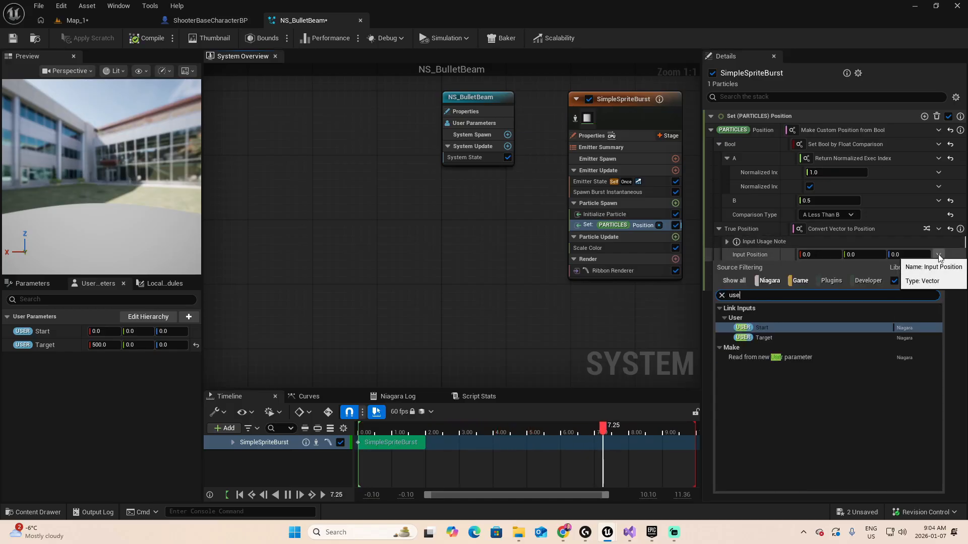
{"action": "left_click", "coordinate": [770, 328]}
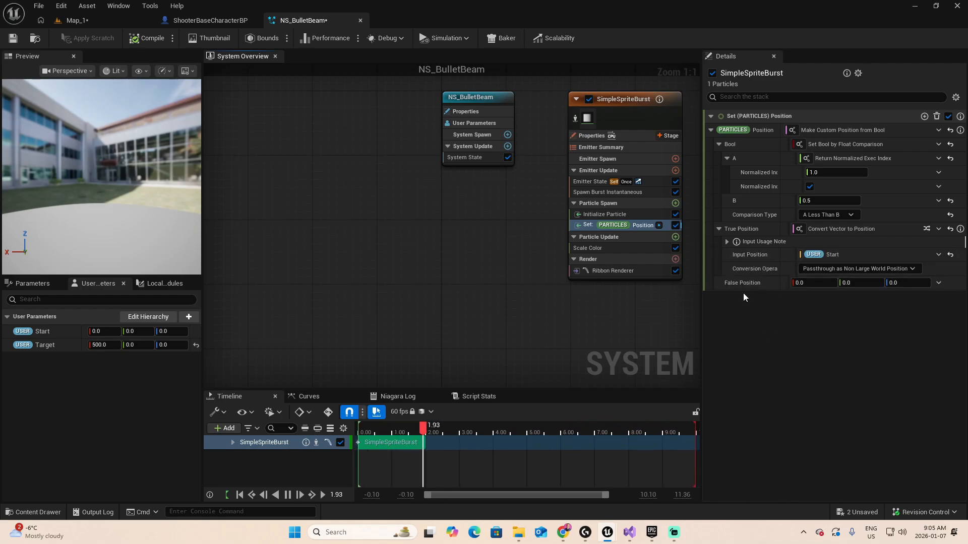
Assign Convert Vector to Position to False Position and link its Input Position to the USER Target parameter.
{"action": "left_click", "coordinate": [939, 284]}
{"action": "type", "text": "conver"}
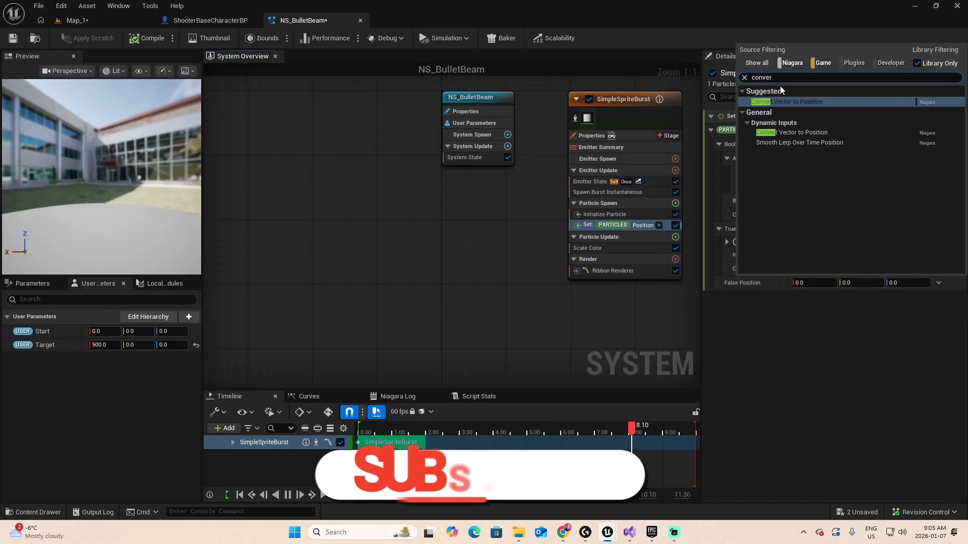
{"action": "left_click", "coordinate": [806, 102]}
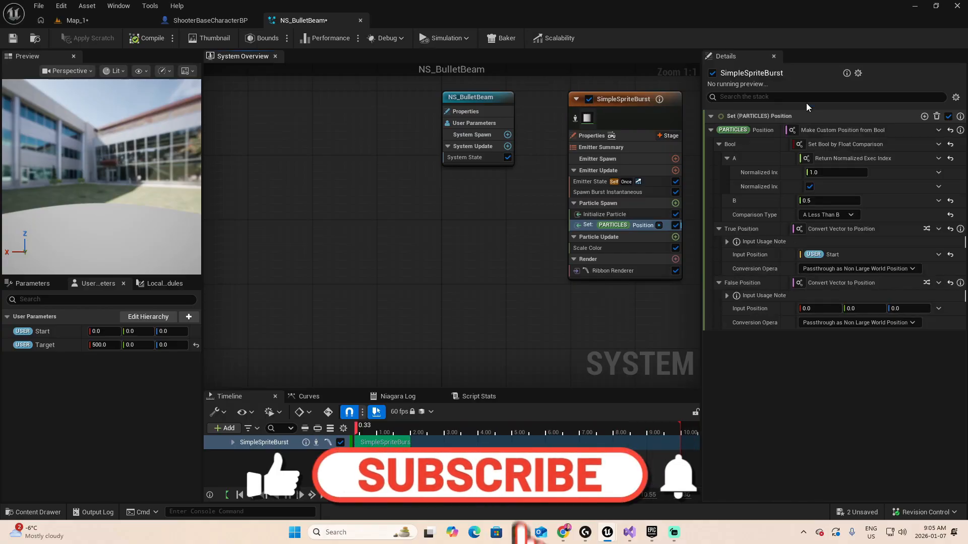
{"action": "left_click", "coordinate": [939, 308]}
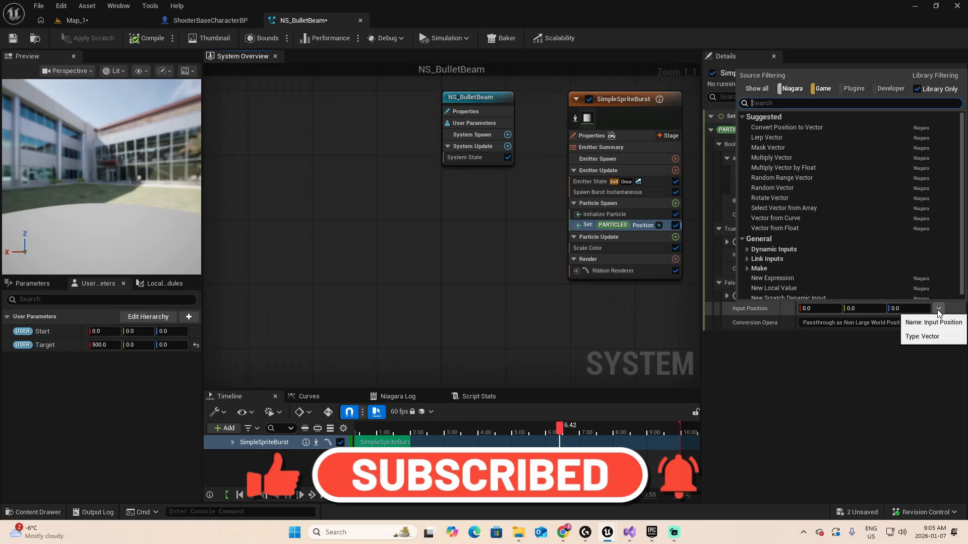
{"action": "type", "text": "user"}
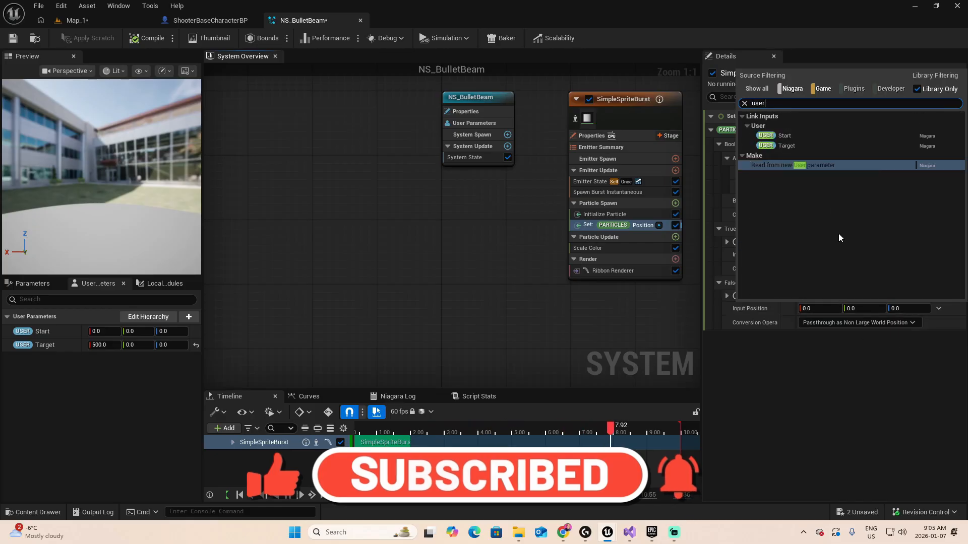
{"action": "left_click", "coordinate": [786, 146]}
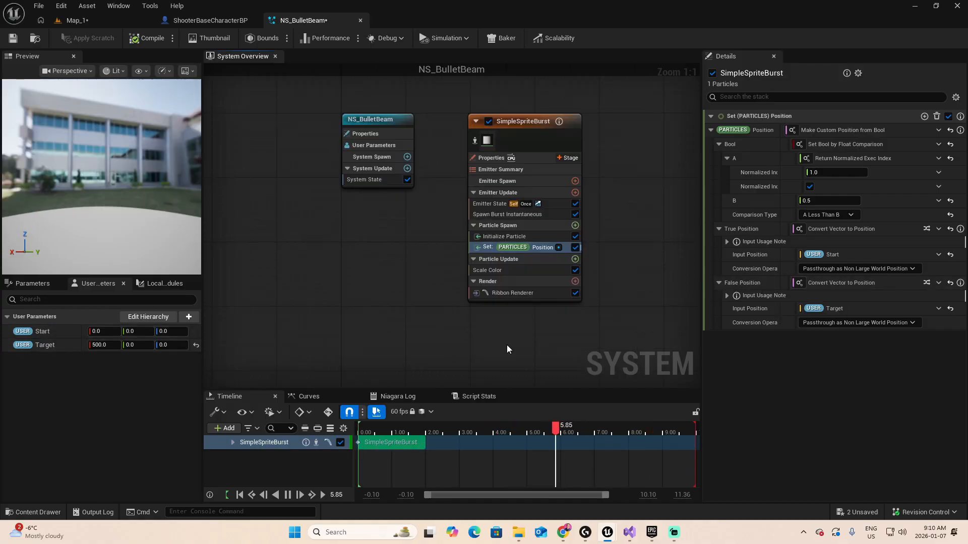
Set the Spawn Count of the emitter's Spawn Burst Instantaneous module to 2 and check the beam in the preview.
{"action": "left_click", "coordinate": [528, 235]}
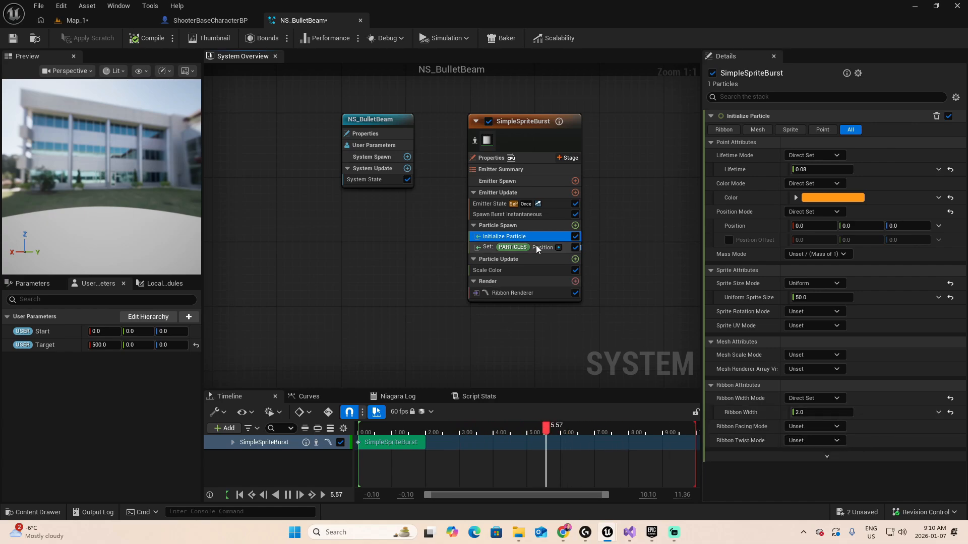
{"action": "left_click", "coordinate": [552, 216]}
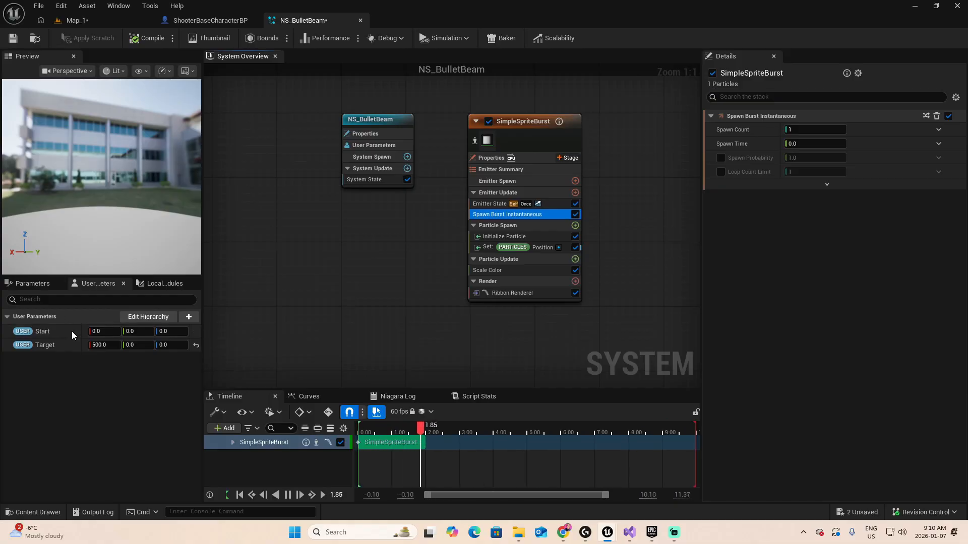
{"action": "left_click", "coordinate": [813, 130]}
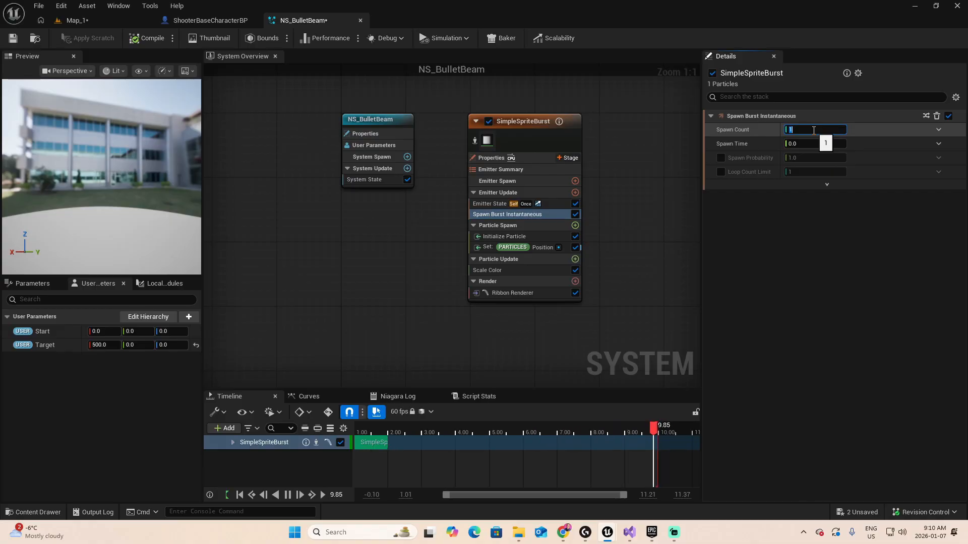
{"action": "type", "text": "2"}
{"action": "key", "text": "Return"}
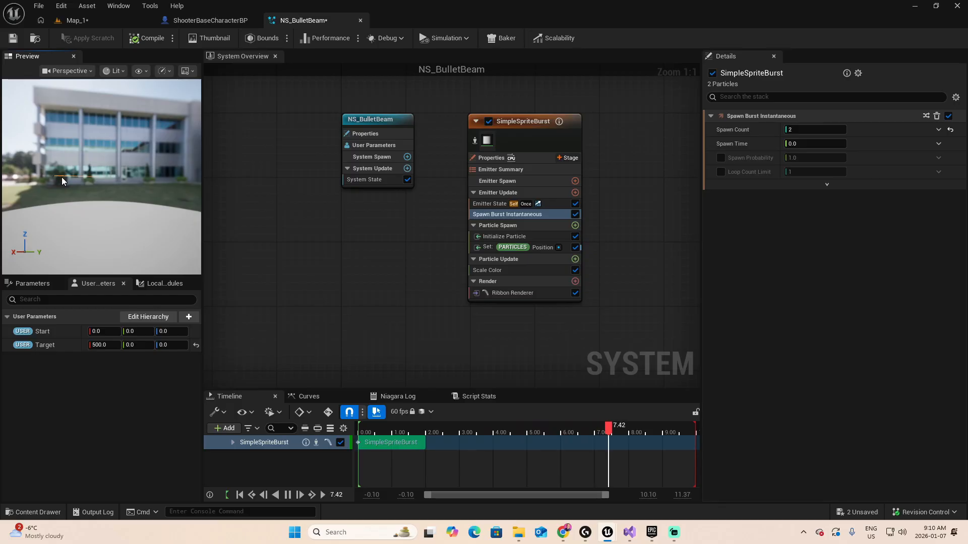
{"action": "left_click_drag", "start_coordinate": [62, 177], "coordinate": [76, 198]}
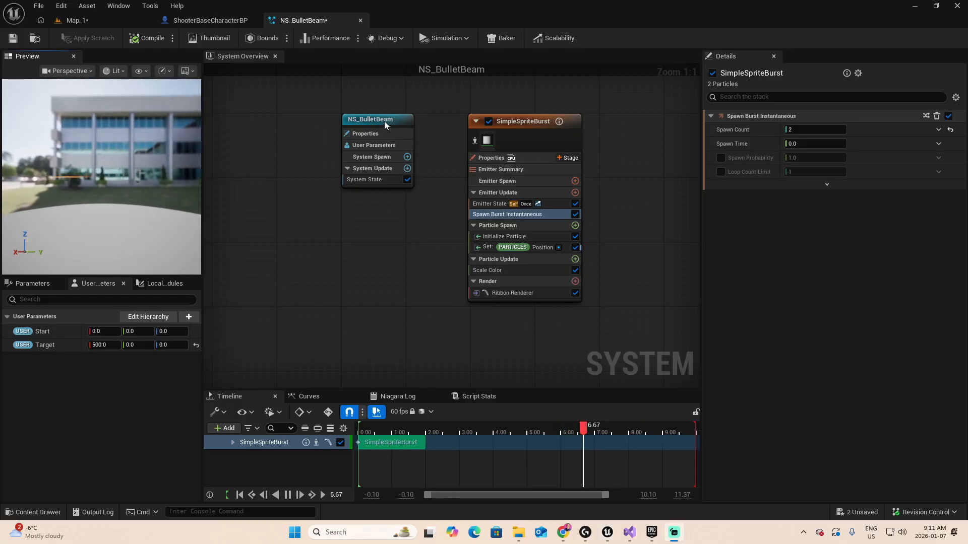
Enable Fixed Bounds in the NS_BulletBeam system properties and set its Min to -6000 on all three axes.
{"action": "left_click", "coordinate": [379, 122]}
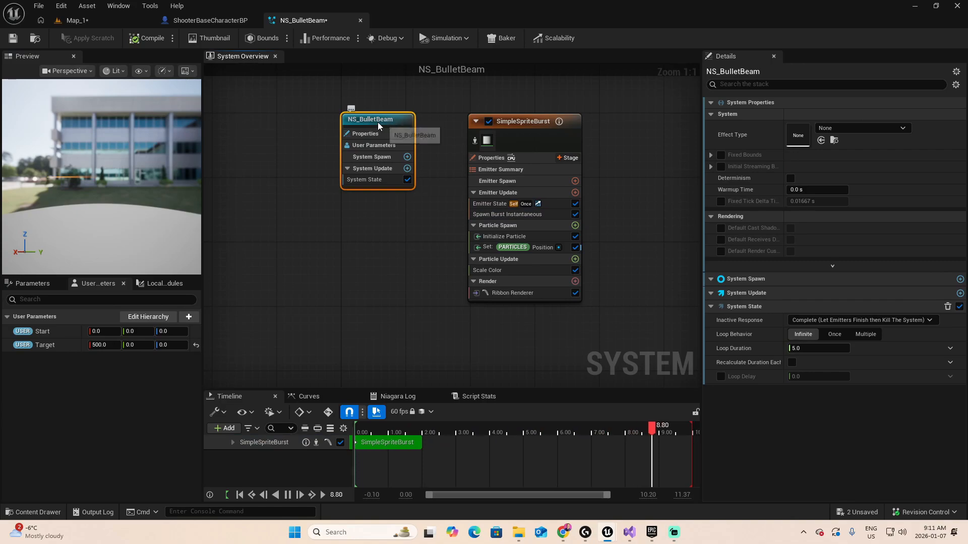
{"action": "left_click", "coordinate": [370, 135]}
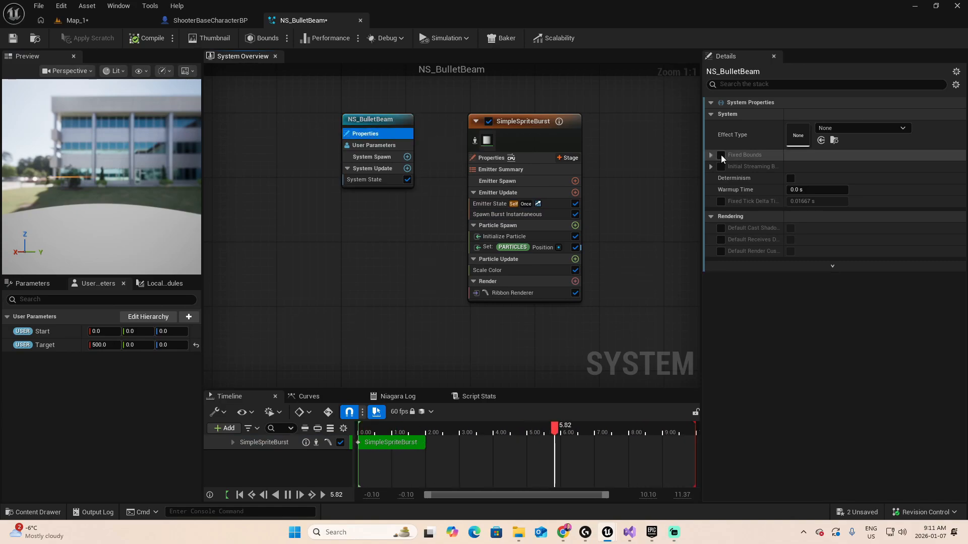
{"action": "left_click", "coordinate": [721, 155]}
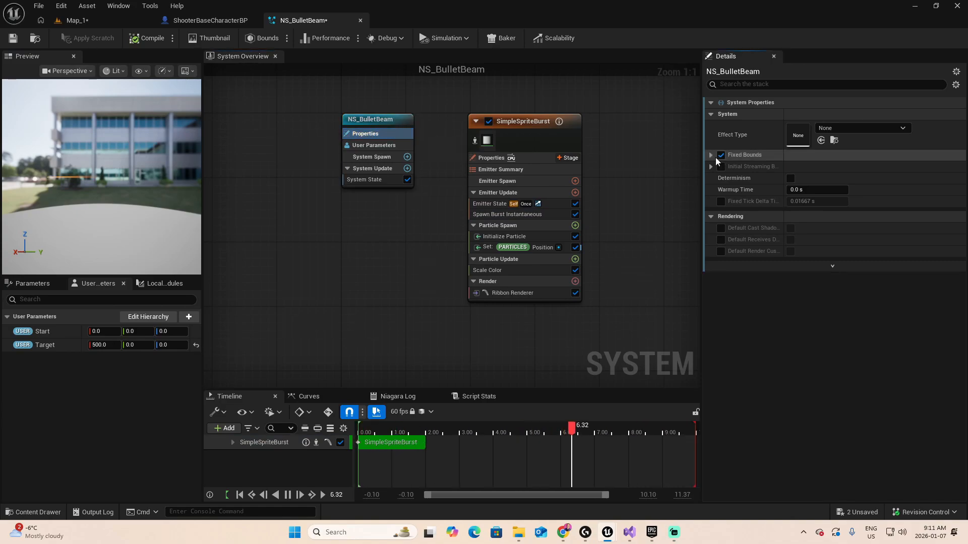
{"action": "left_click", "coordinate": [710, 154]}
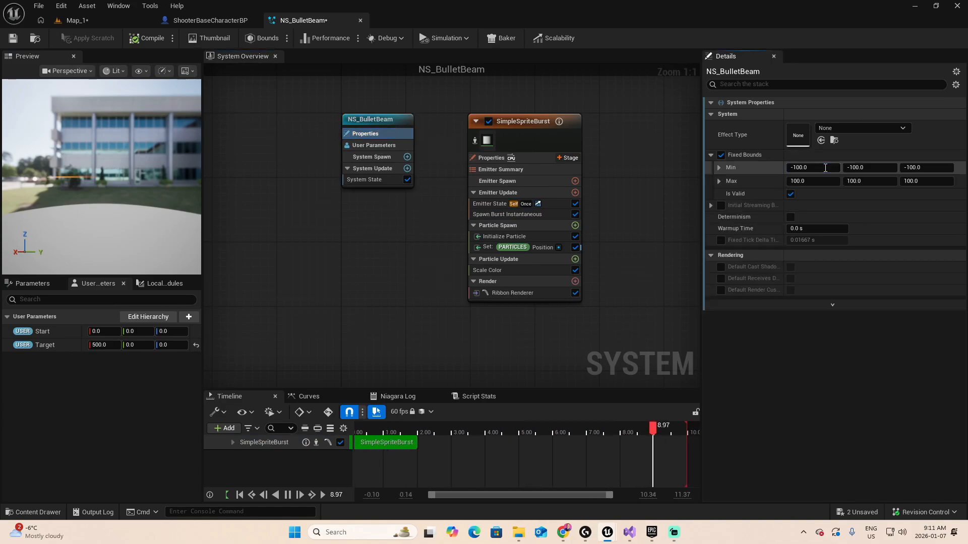
{"action": "left_click", "coordinate": [826, 167]}
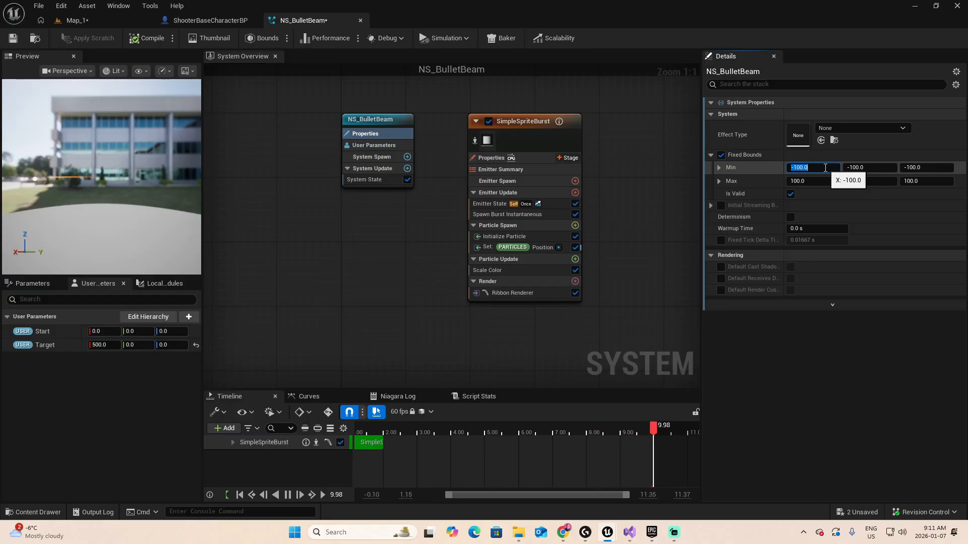
{"action": "type", "text": "-600"}
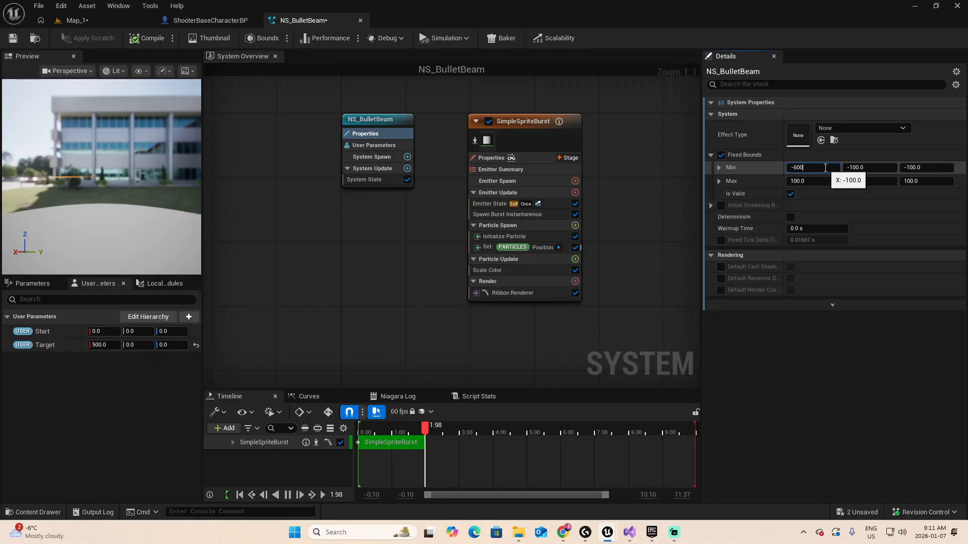
{"action": "type", "text": "0"}
{"action": "key", "text": "Tab"}
{"action": "type", "text": "-6000"}
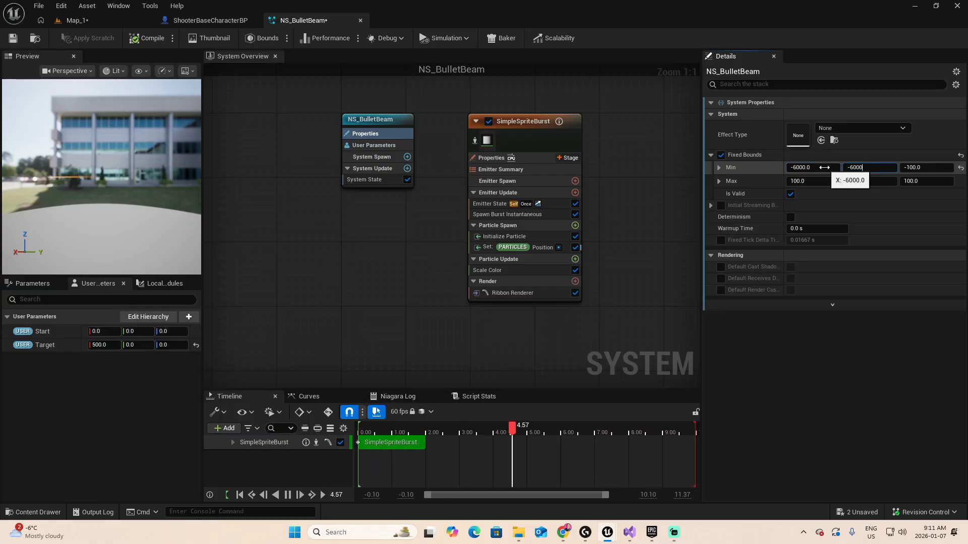
{"action": "key", "text": "Tab"}
{"action": "type", "text": "-6000"}
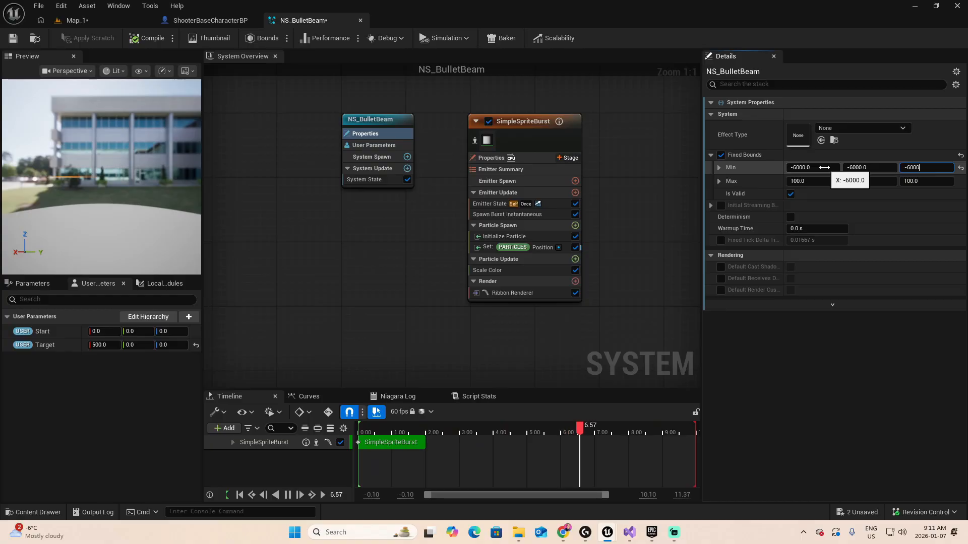
{"action": "key", "text": "Tab"}
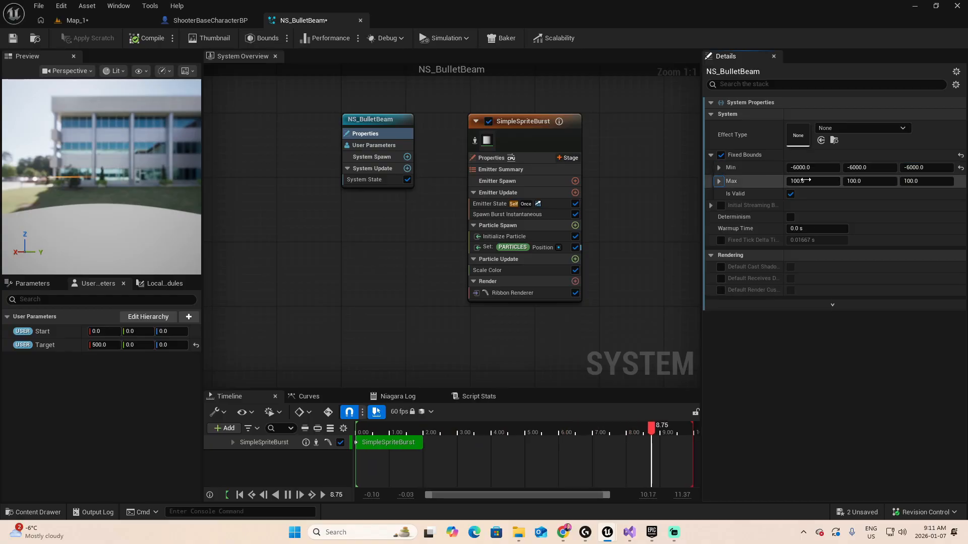
Set the Max of the system's Fixed Bounds to 6000 on all three axes.
{"action": "type", "text": "6000"}
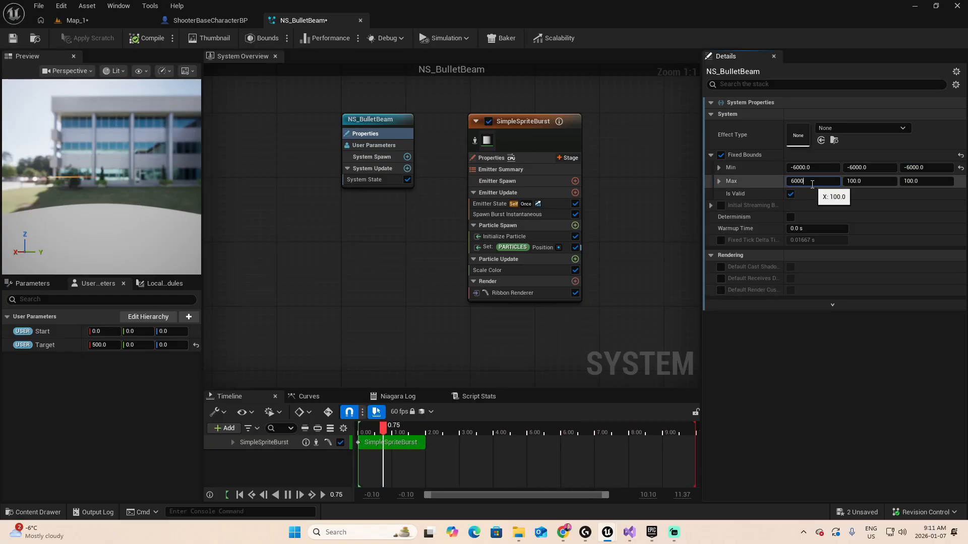
{"action": "key", "text": "Tab"}
{"action": "type", "text": "6000"}
{"action": "key", "text": "Tab"}
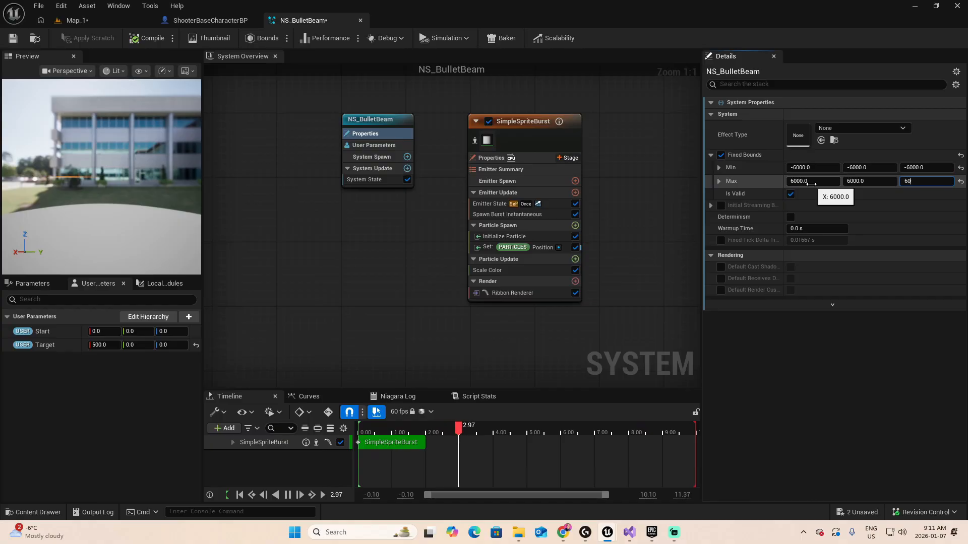
{"action": "type", "text": "6000"}
{"action": "key", "text": "Return"}
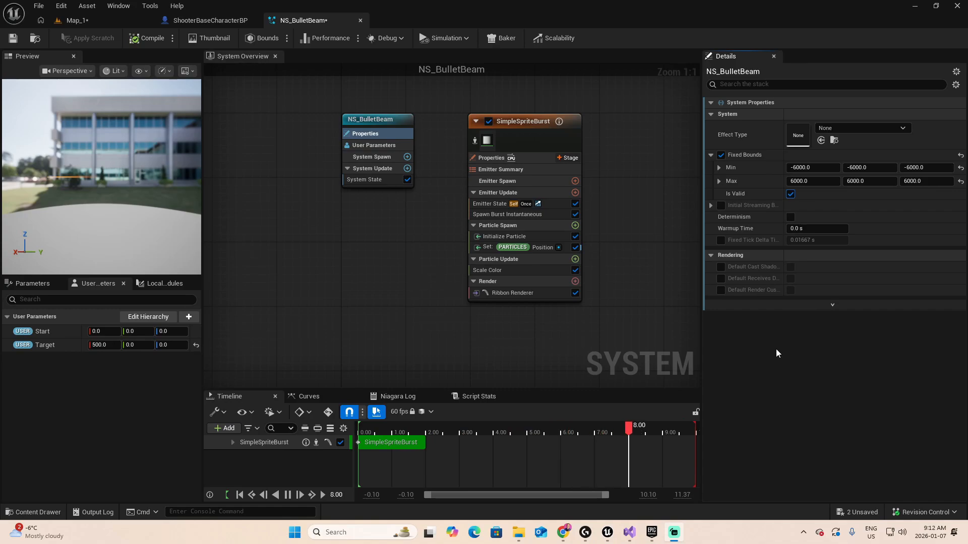
Set the Loop Duration in the emitter's Emitter State module to 0.05.
{"action": "left_click", "coordinate": [482, 205]}
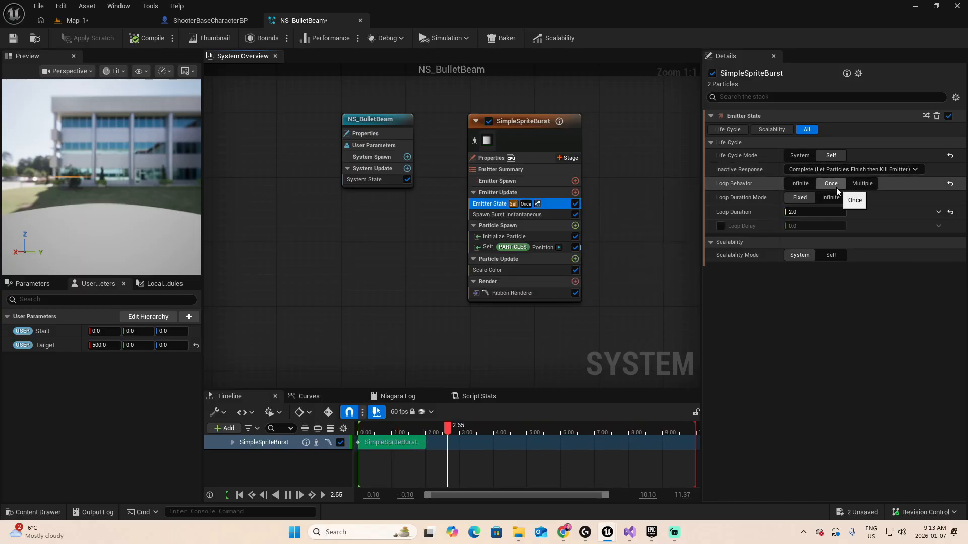
{"action": "left_click", "coordinate": [815, 212]}
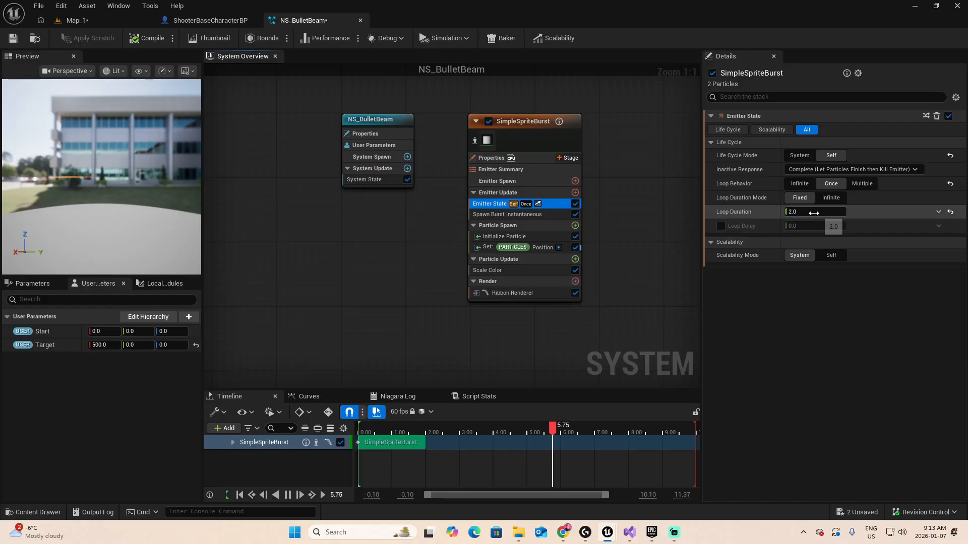
{"action": "type", "text": "0.05"}
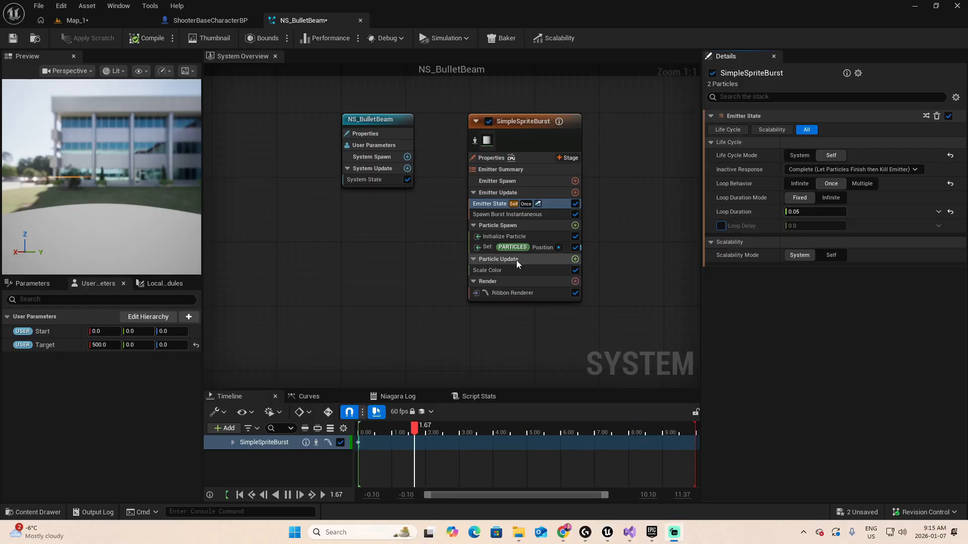
Add a Particle State module to the emitter's Particle Update group.
{"action": "left_click", "coordinate": [575, 259]}
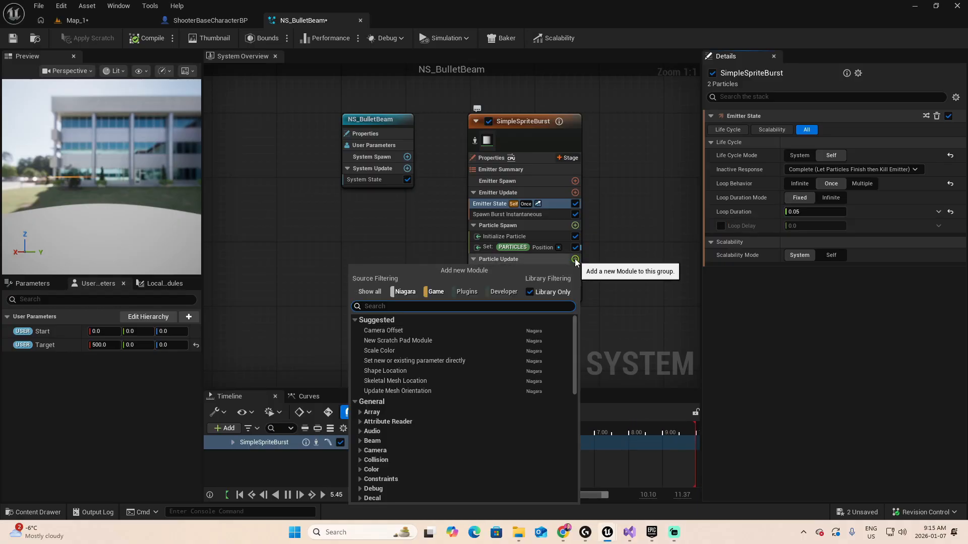
{"action": "type", "text": "particle stat"}
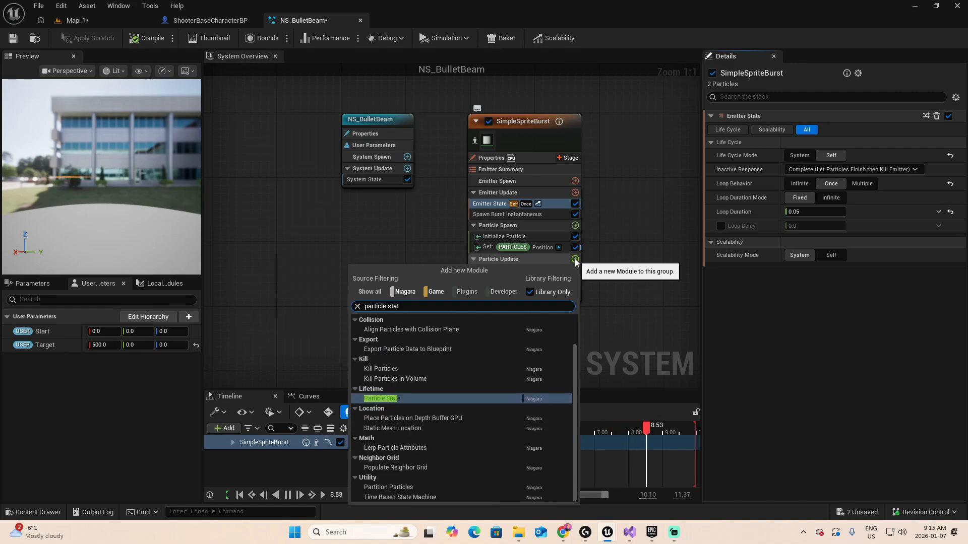
{"action": "key", "text": "Return"}
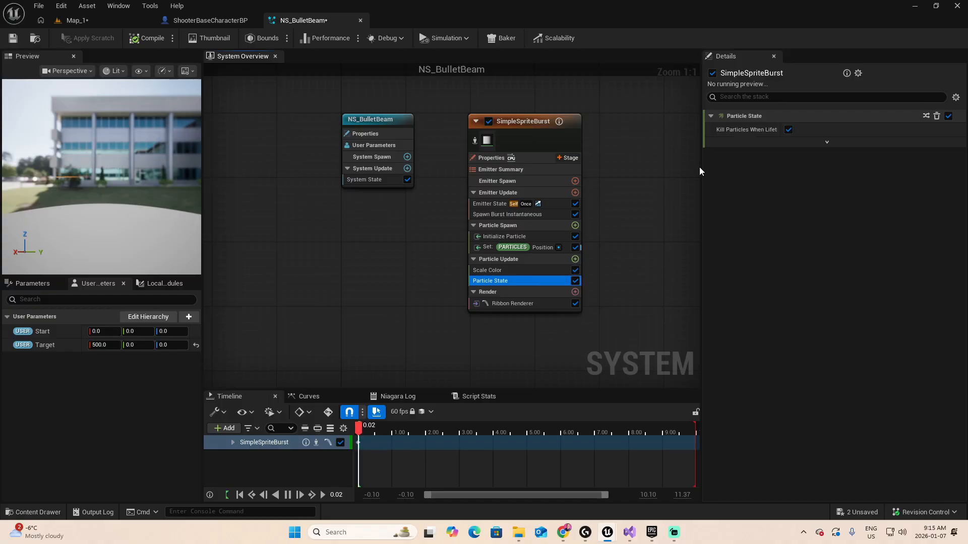
Widen the module details area slightly, then compile and save the NS_BulletBeam system.
{"action": "left_click_drag", "start_coordinate": [699, 167], "coordinate": [679, 159]}
{"action": "left_click", "coordinate": [147, 37]}
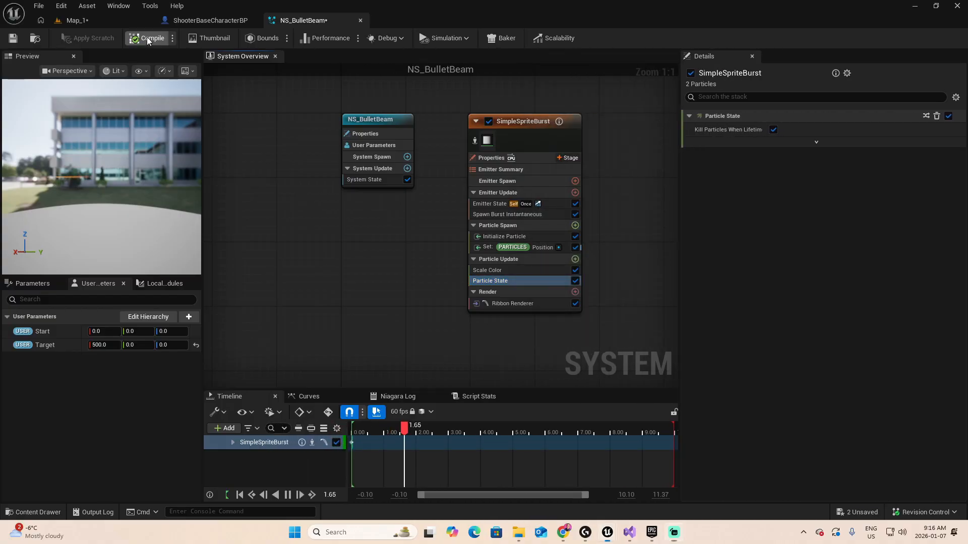
{"action": "left_click", "coordinate": [13, 38]}
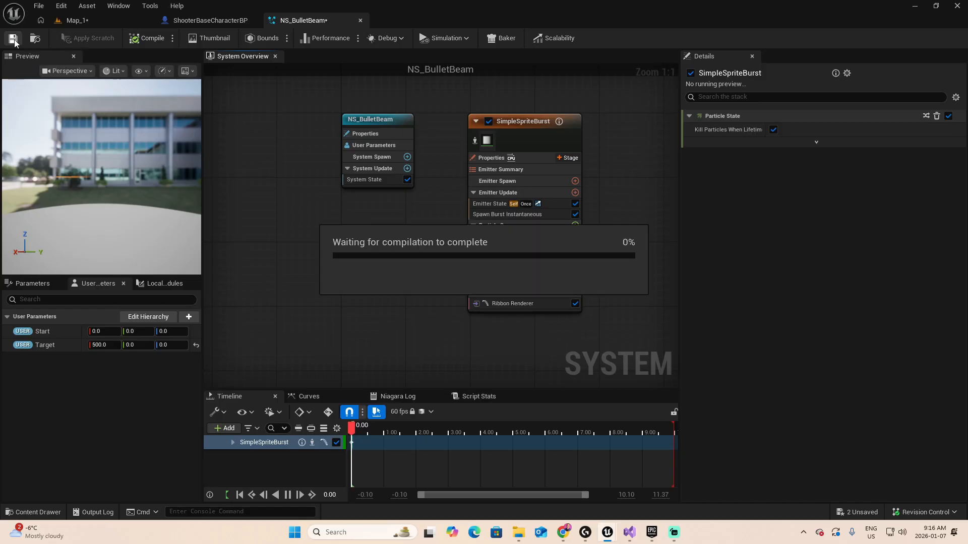